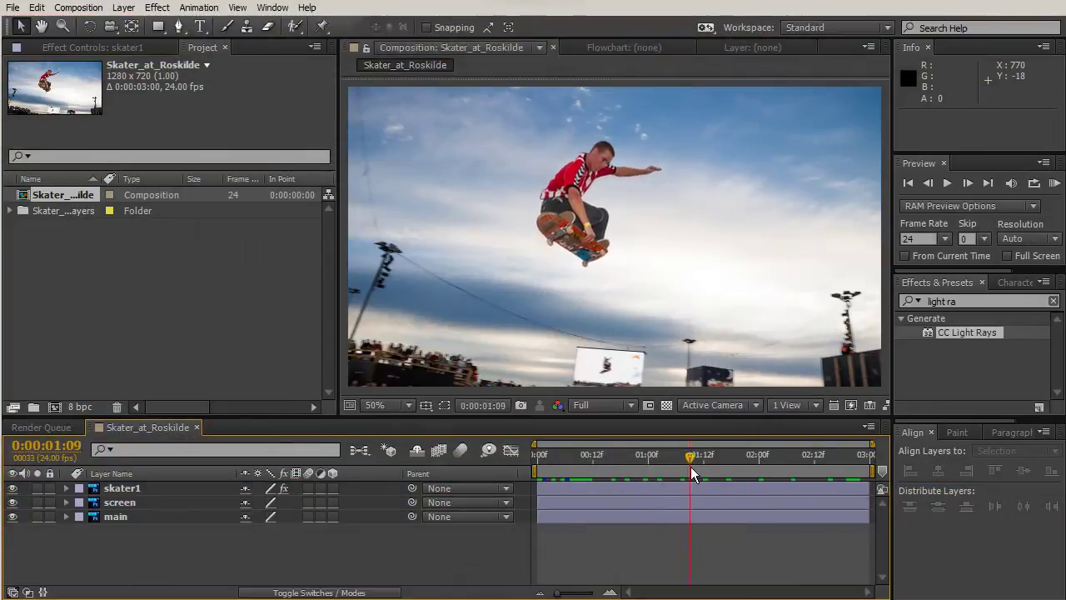
# Make the skater1, screen and main layers 3D
pyautogui.moveTo(690, 468); pyautogui.dragTo(535, 441)
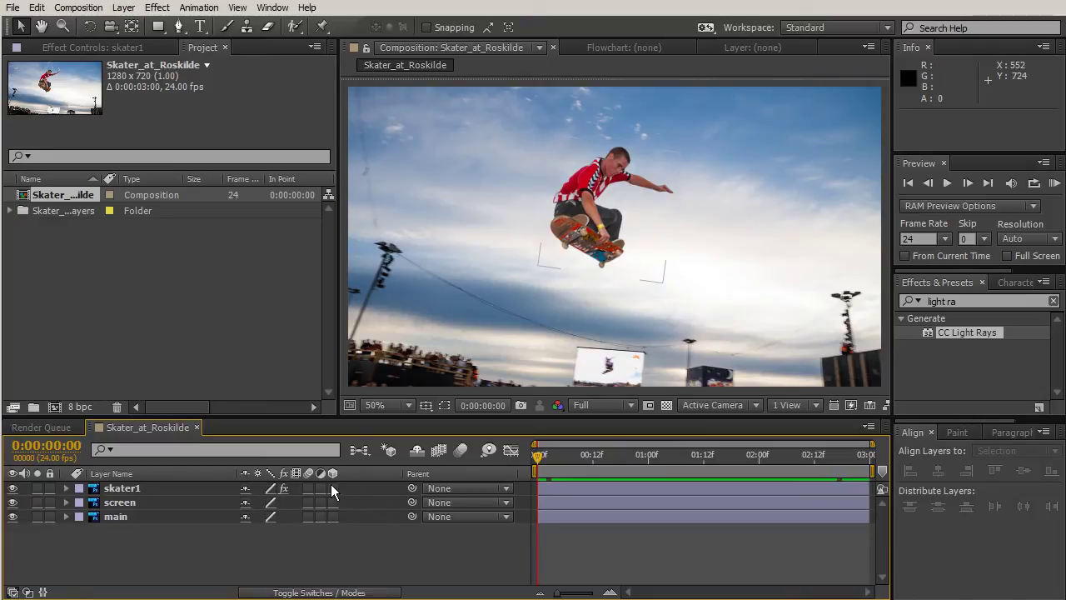
pyautogui.click(582, 490)
pyautogui.click(552, 504)
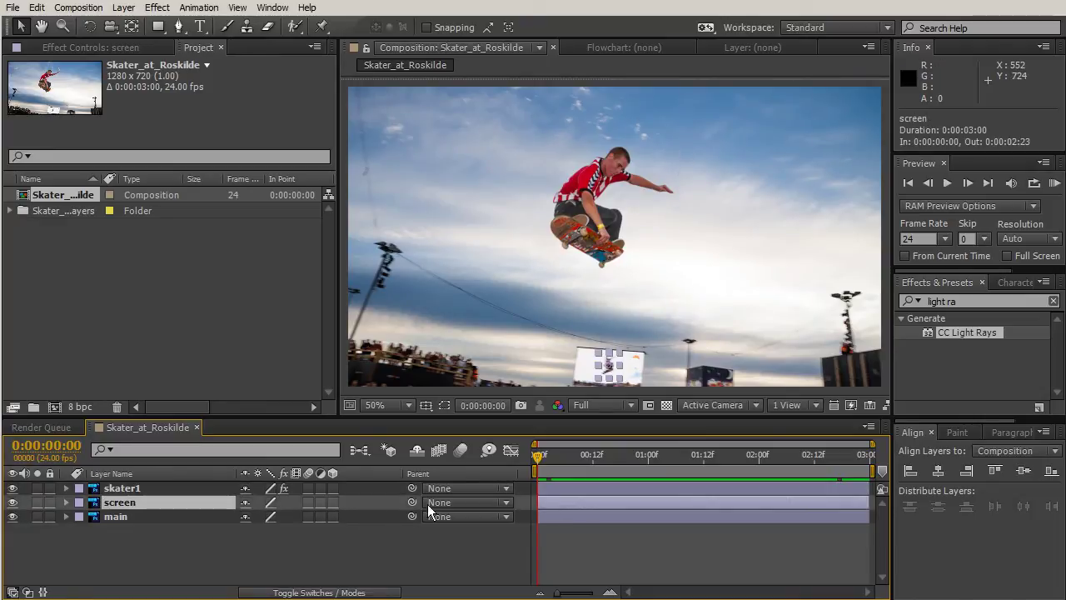
pyautogui.click(328, 486)
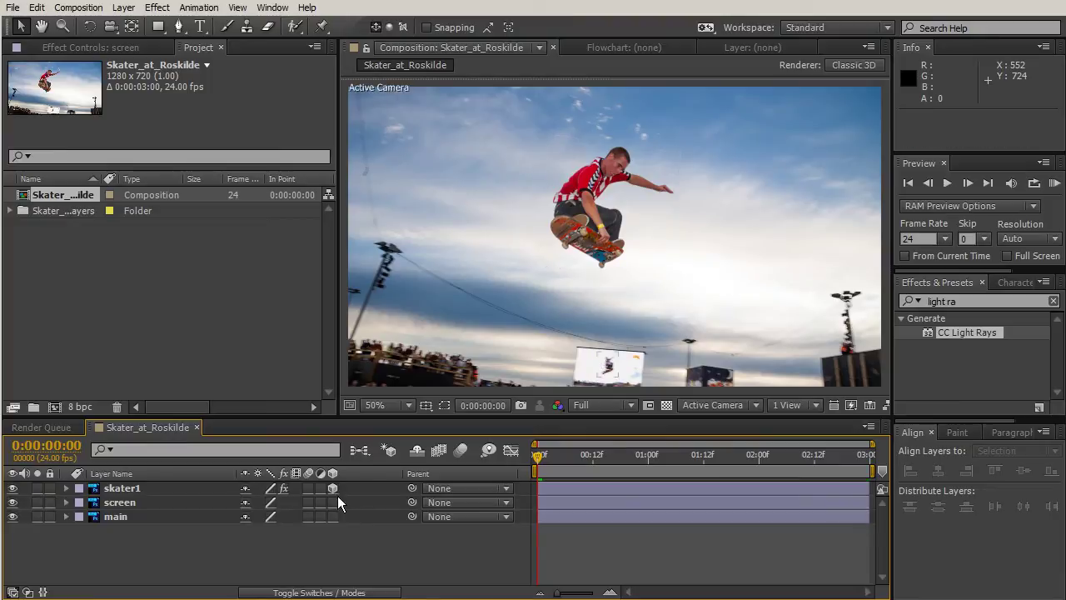
pyautogui.moveTo(333, 502); pyautogui.dragTo(334, 514)
# Add a new camera layer, Camera 1, using the 50mm preset
pyautogui.click(125, 8)
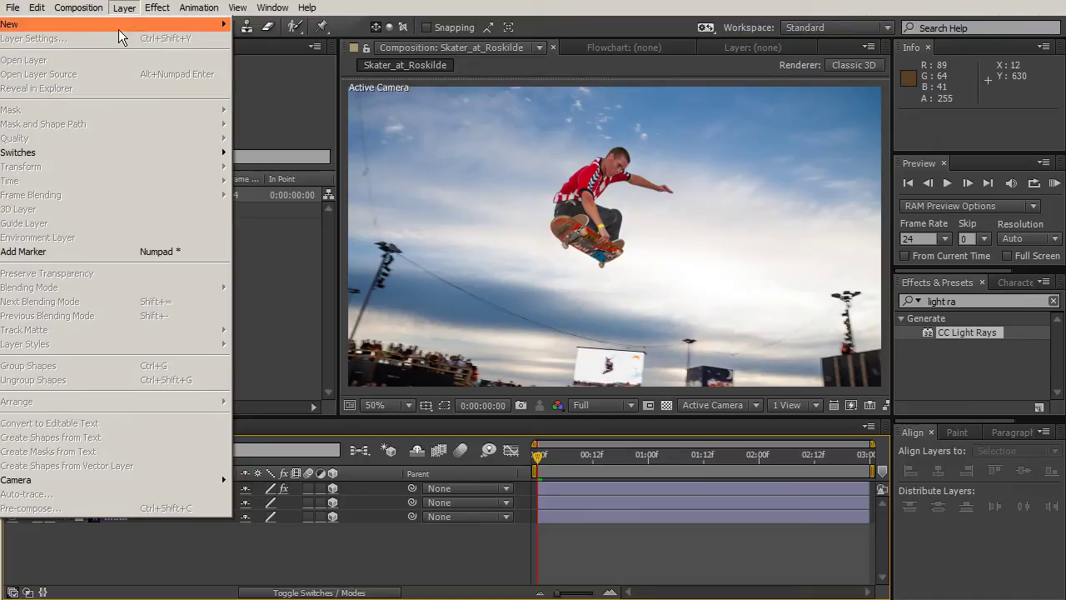
pyautogui.moveTo(119, 27)
pyautogui.click(283, 66)
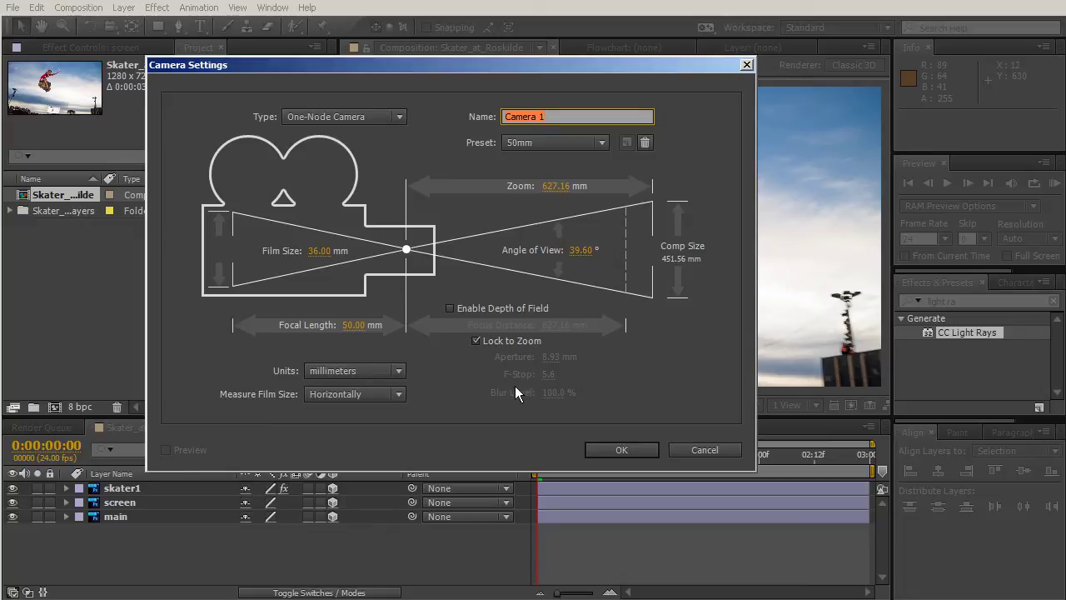
pyautogui.click(628, 448)
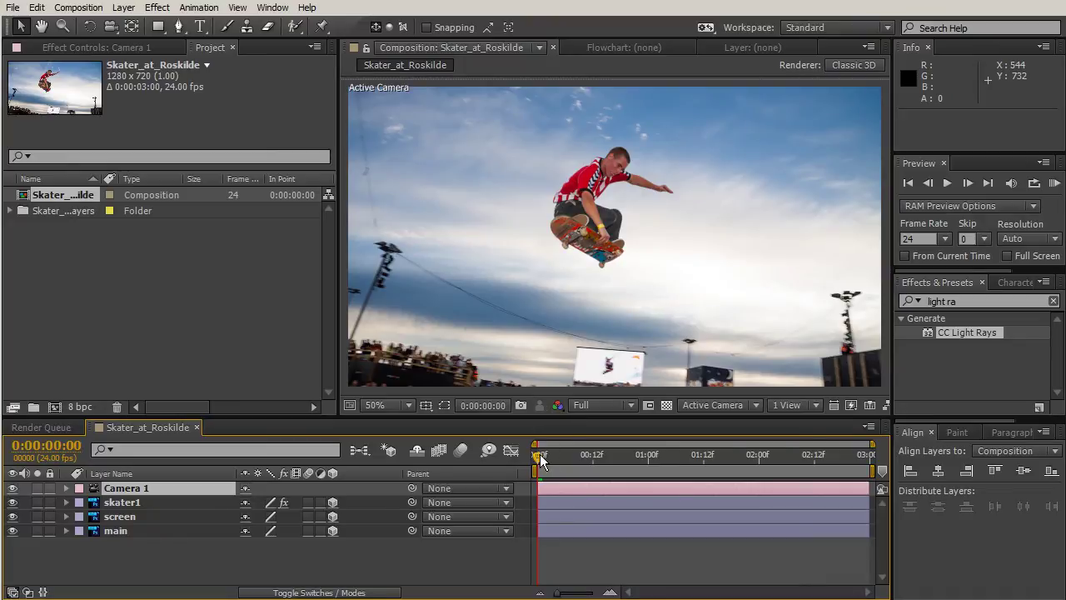
# Keyframe Camera 1's Position at 0:00 and 3:00, with the start raised to 640,415,-1777.8
pyautogui.moveTo(539, 454)
pyautogui.mouseDown()
pyautogui.moveTo(858, 472)
pyautogui.moveTo(533, 437)
pyautogui.mouseUp()
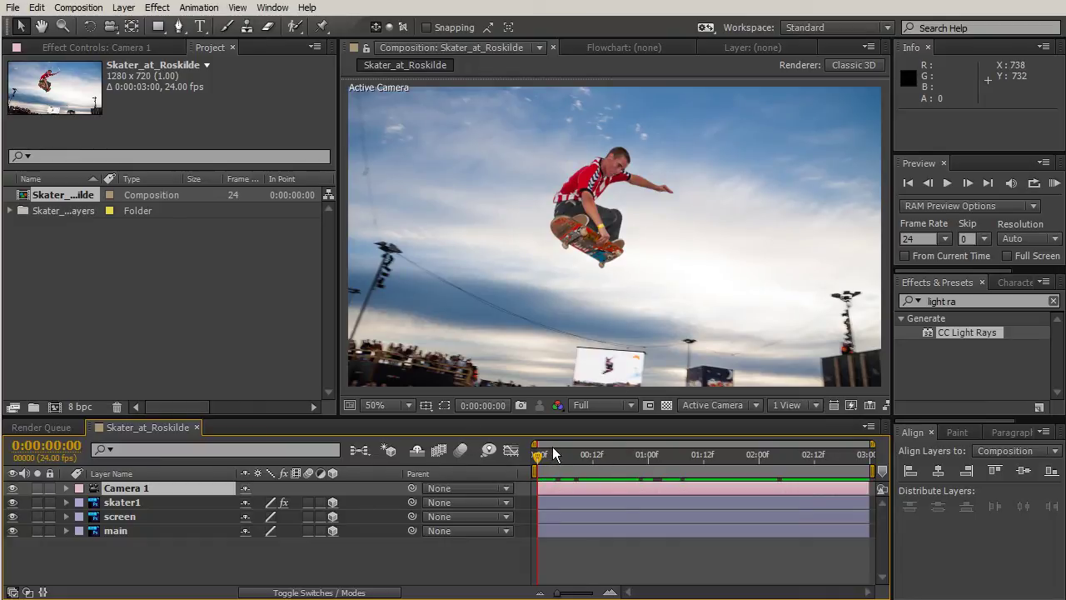
pyautogui.press('p')
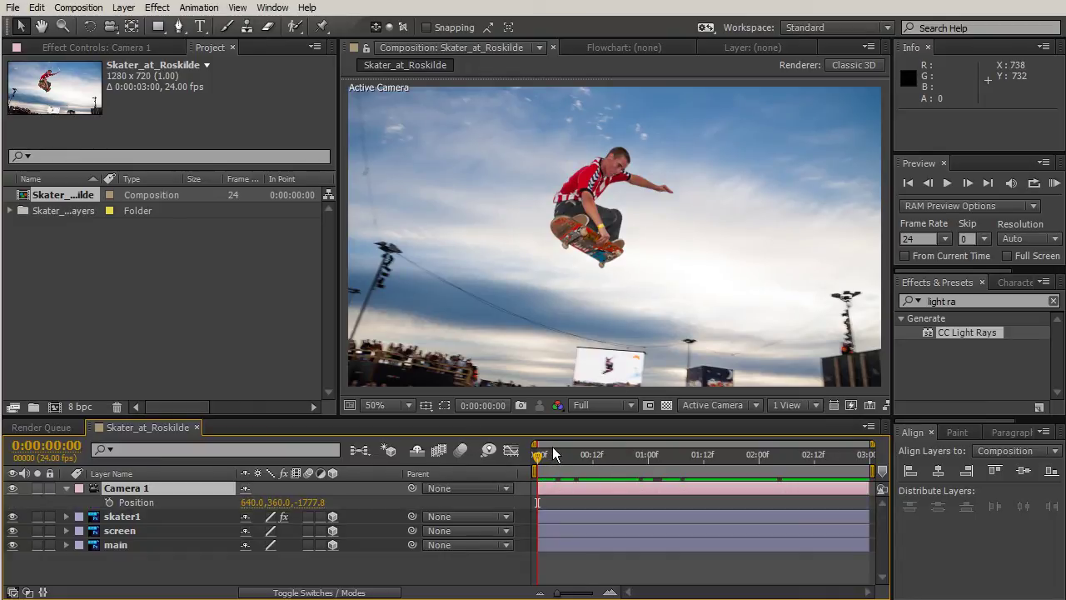
pyautogui.click(107, 501)
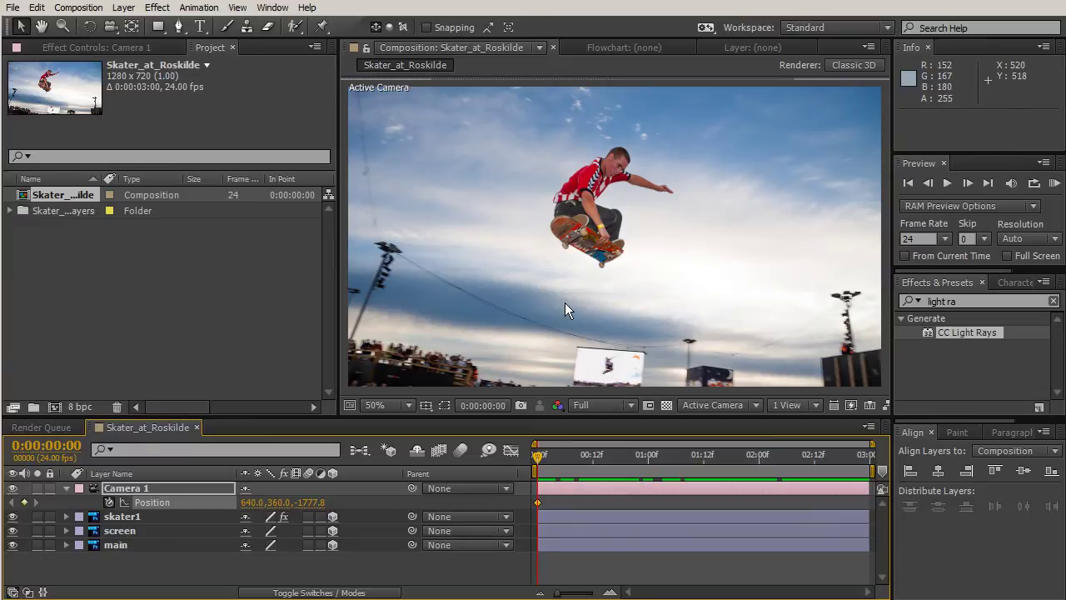
pyautogui.click(539, 501)
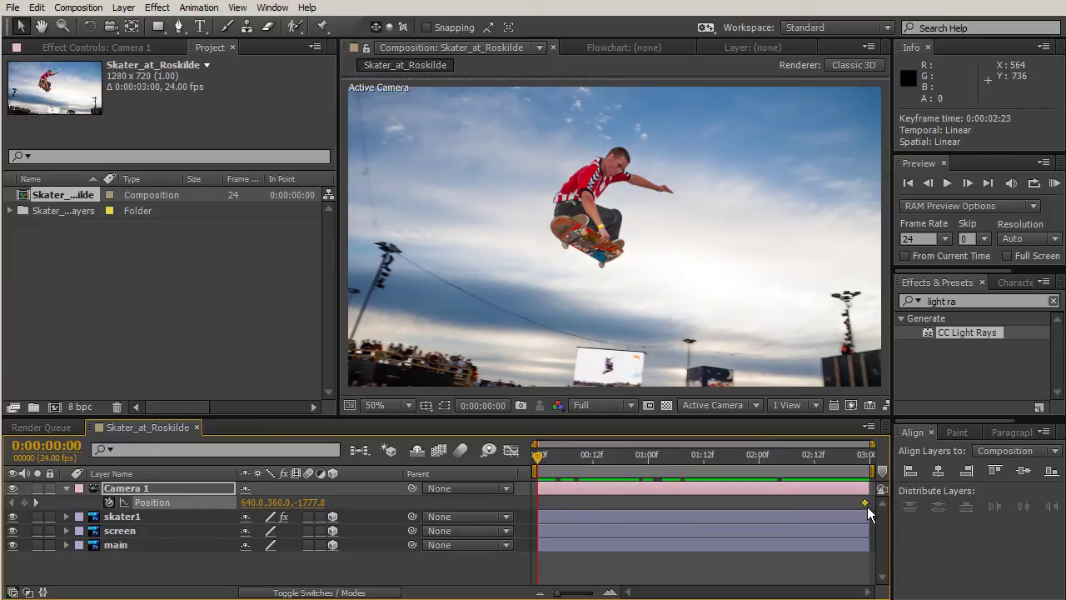
pyautogui.moveTo(867, 506); pyautogui.dragTo(873, 506)
pyautogui.moveTo(272, 505); pyautogui.dragTo(304, 514)
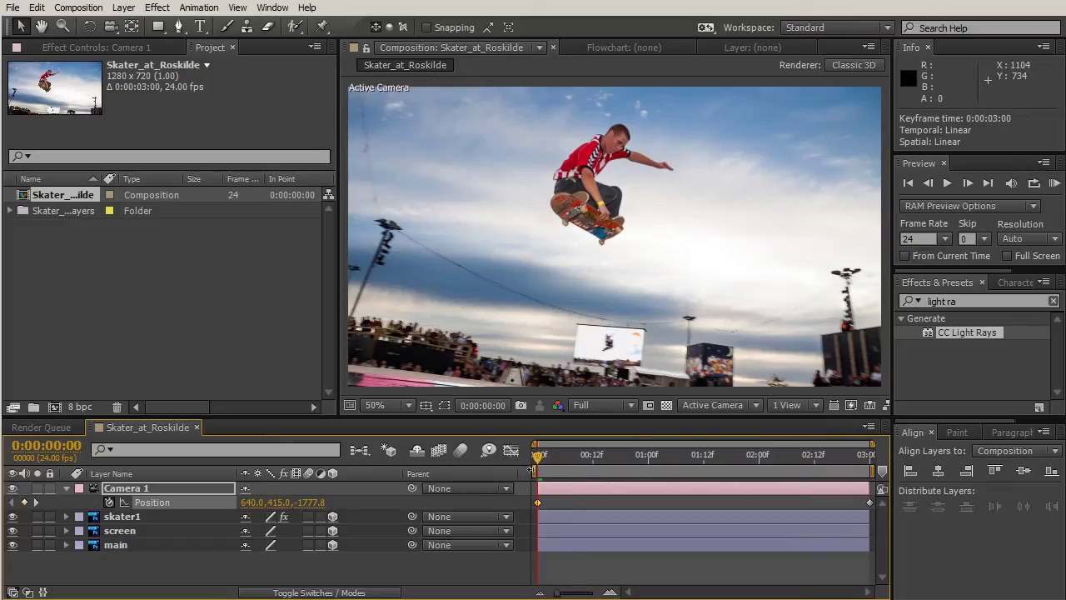
pyautogui.moveTo(539, 456); pyautogui.dragTo(468, 425)
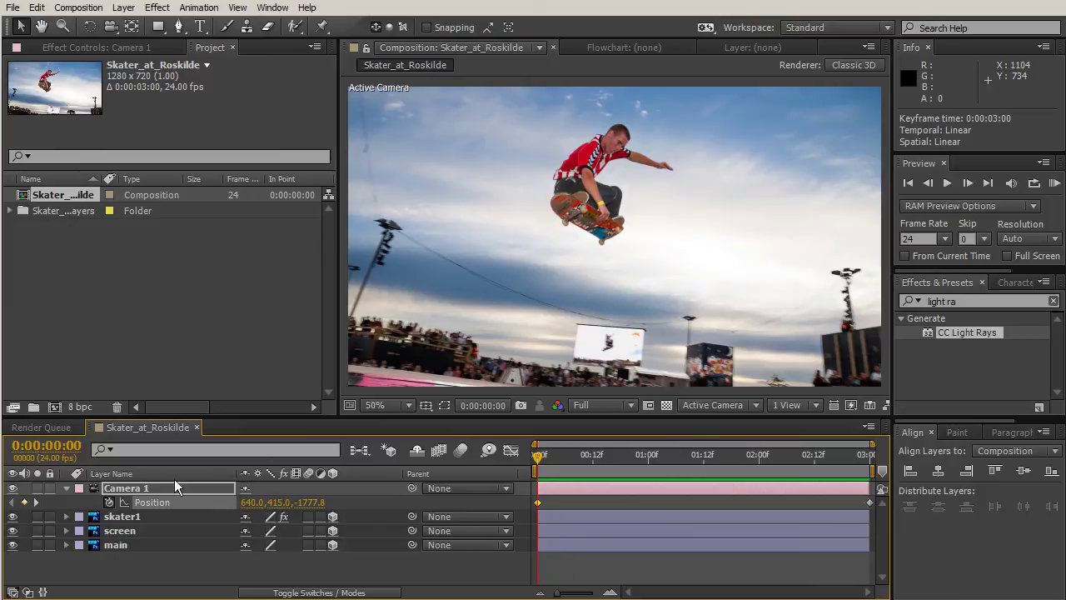
# Create a black 1280×720 solid layer named 'flashes'
pyautogui.click(66, 488)
pyautogui.click(659, 562)
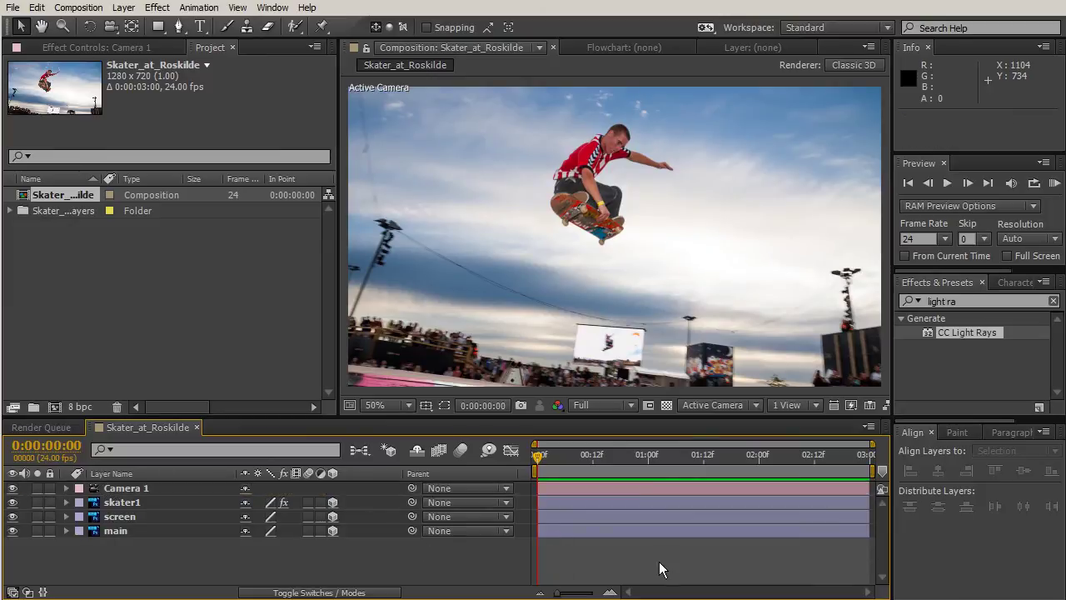
pyautogui.click(123, 8)
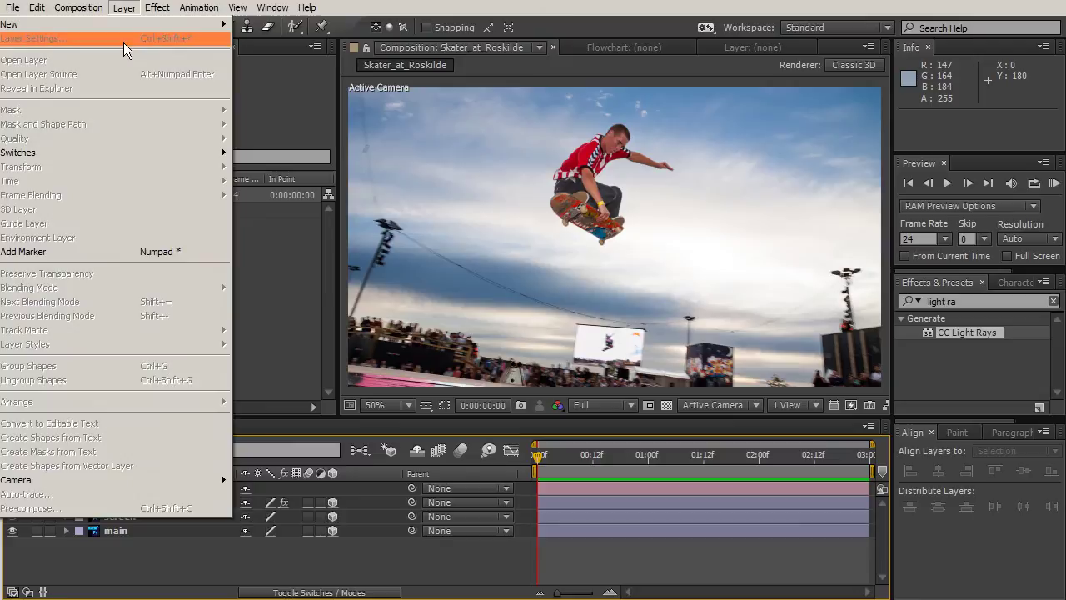
pyautogui.moveTo(145, 31)
pyautogui.click(287, 38)
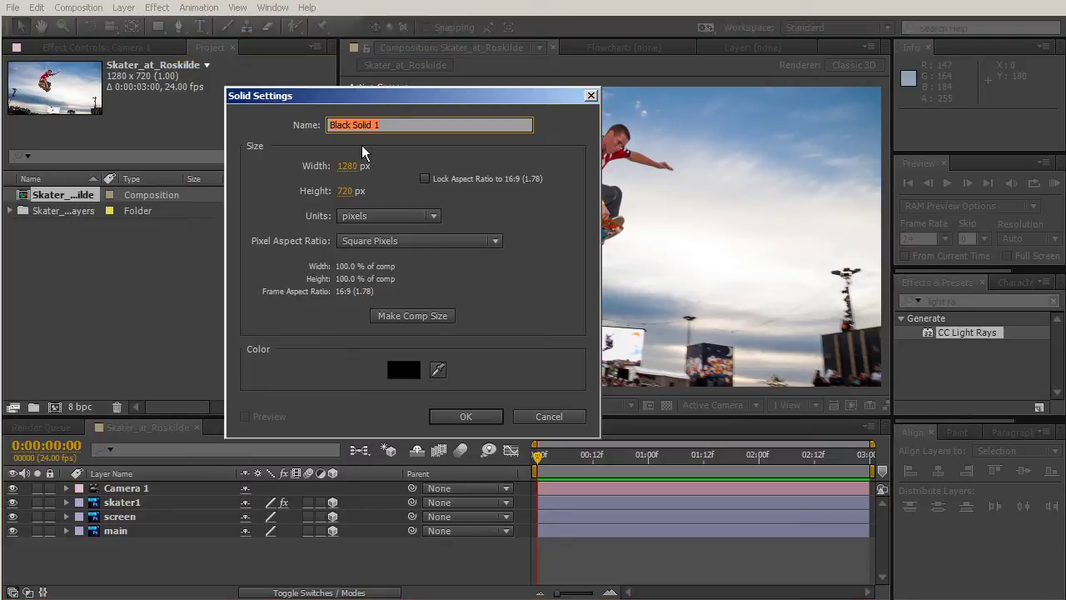
pyautogui.write('flashes')
pyautogui.click(403, 369)
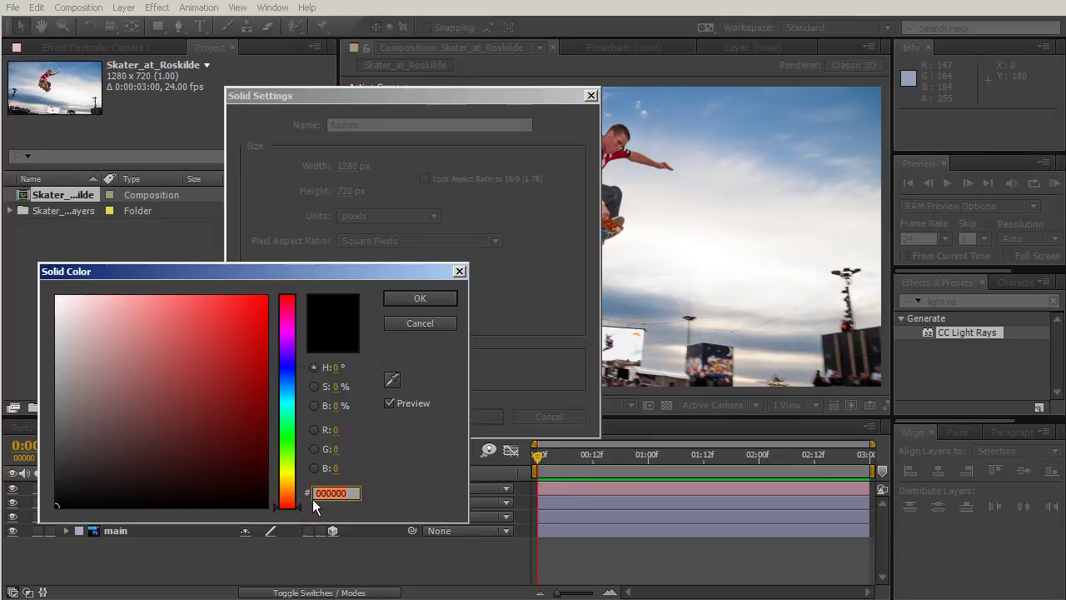
pyautogui.click(421, 298)
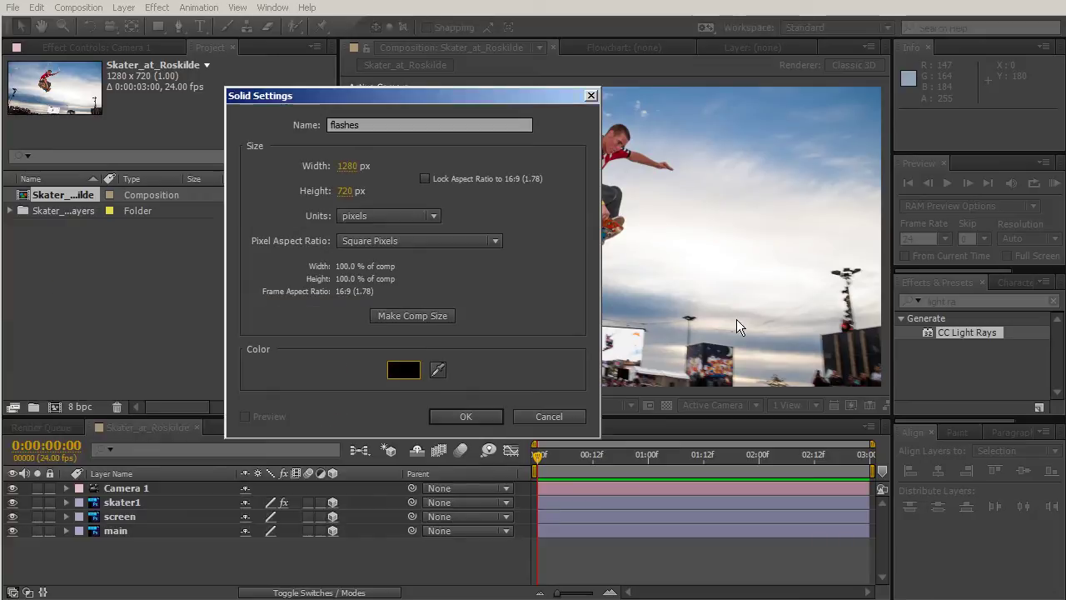
pyautogui.click(492, 413)
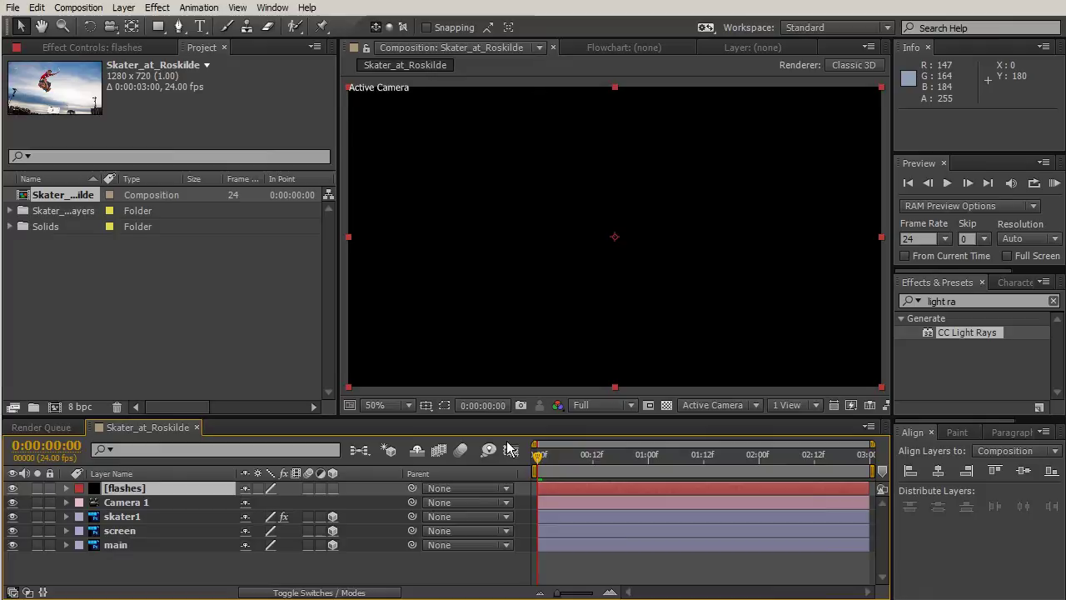
# Set the flashes layer's blending mode to Add after briefly trying Multiply
pyautogui.click(358, 592)
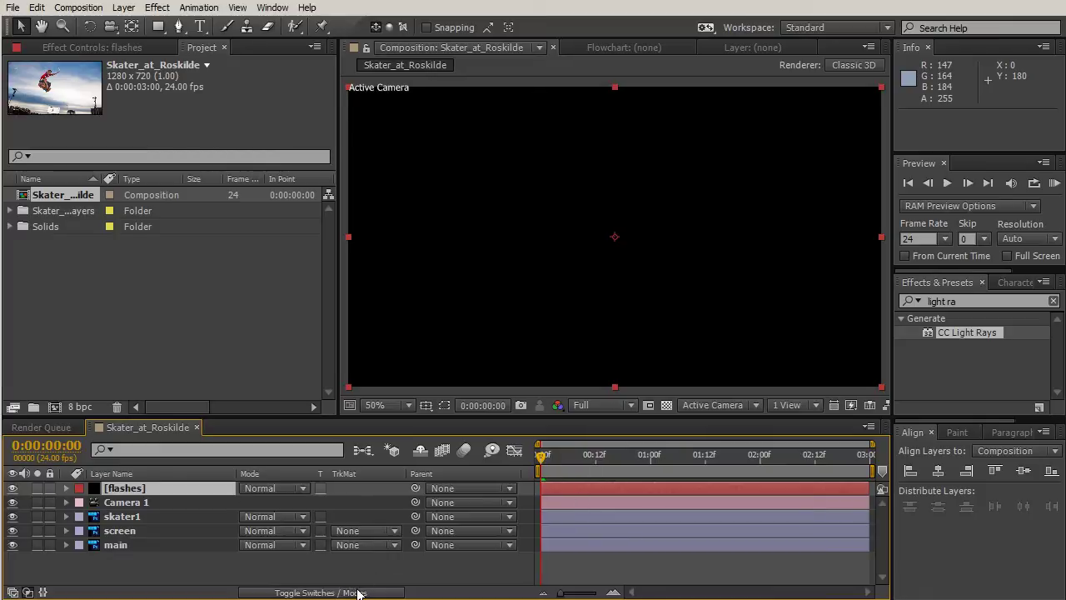
pyautogui.click(276, 487)
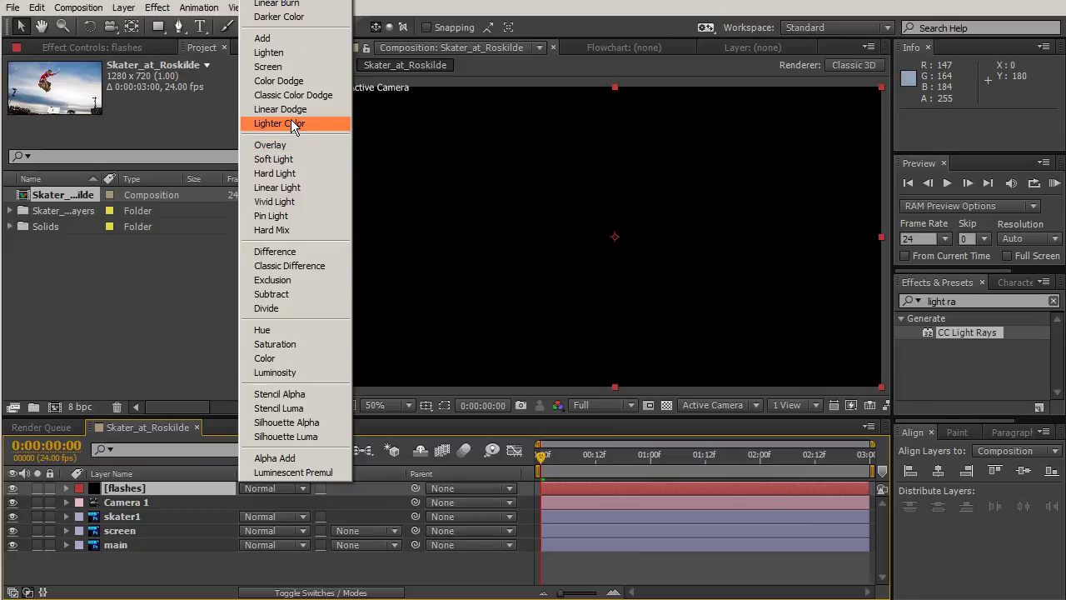
pyautogui.click(275, 503)
pyautogui.click(273, 489)
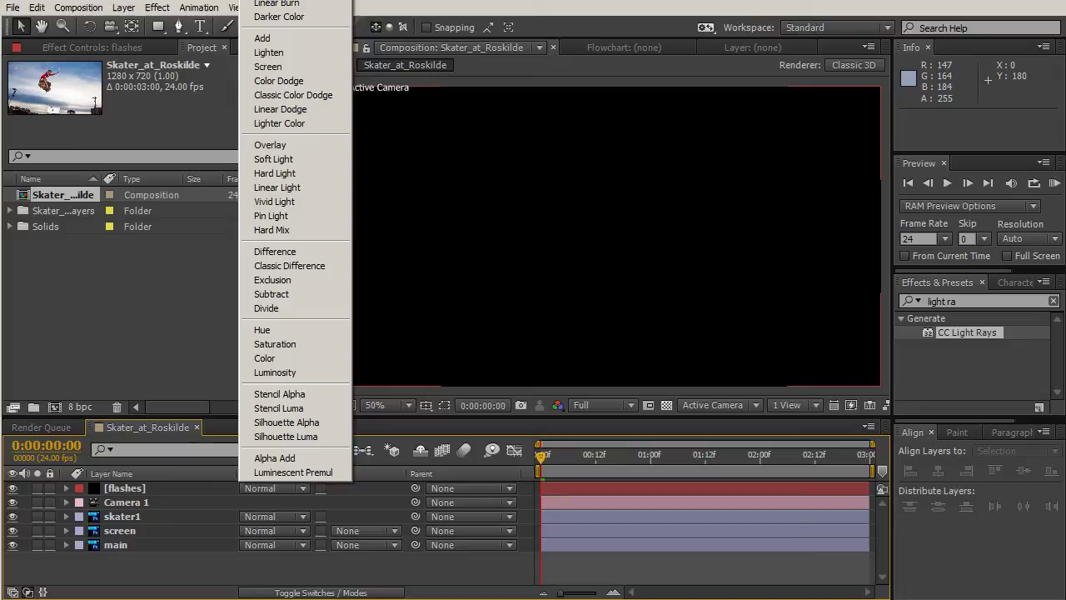
pyautogui.click(275, 6)
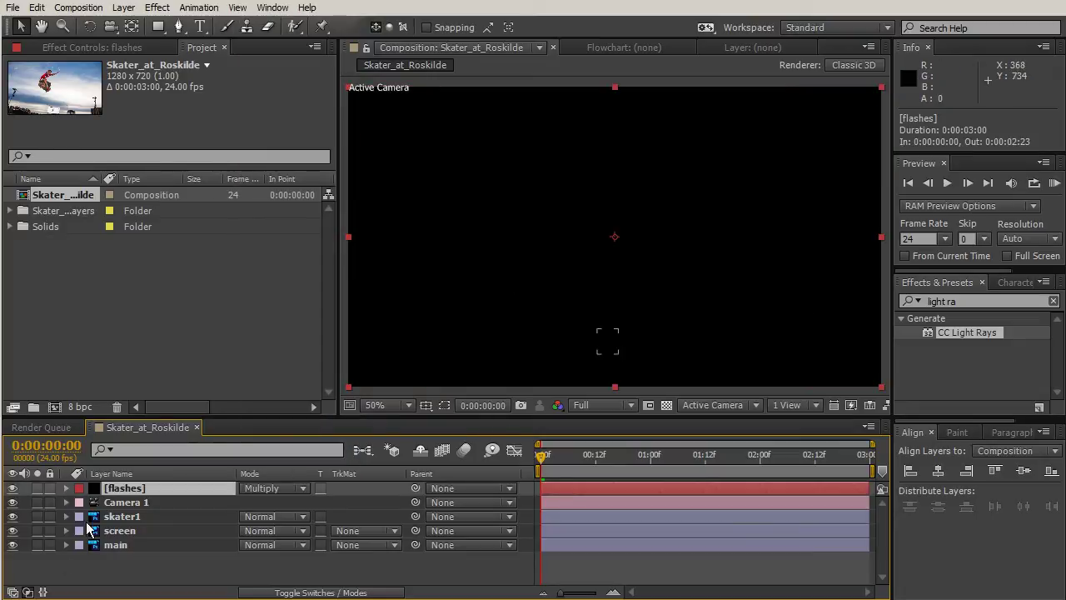
pyautogui.click(262, 488)
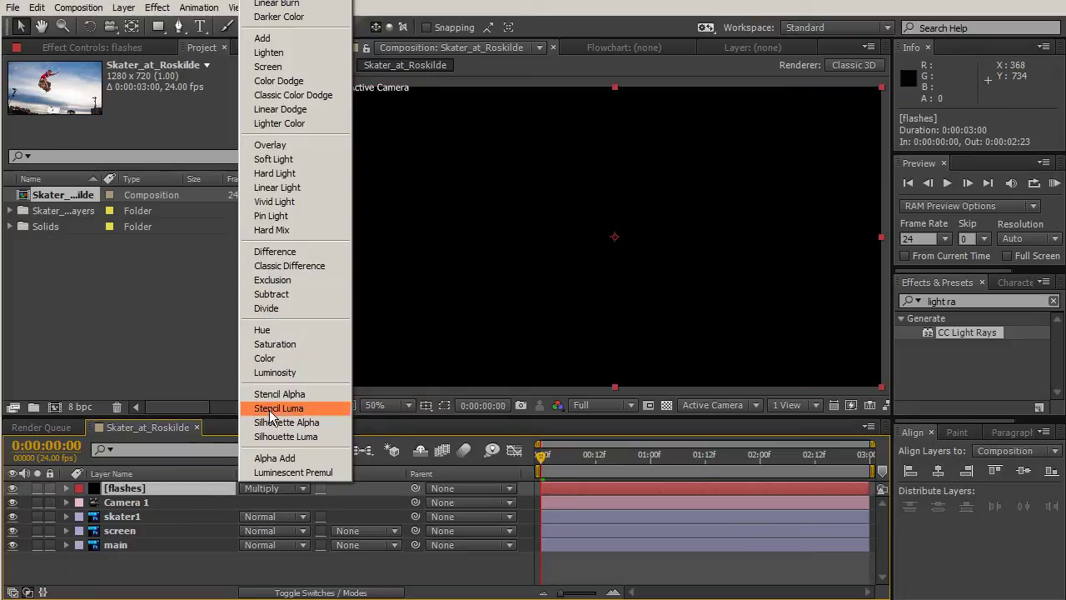
pyautogui.click(265, 38)
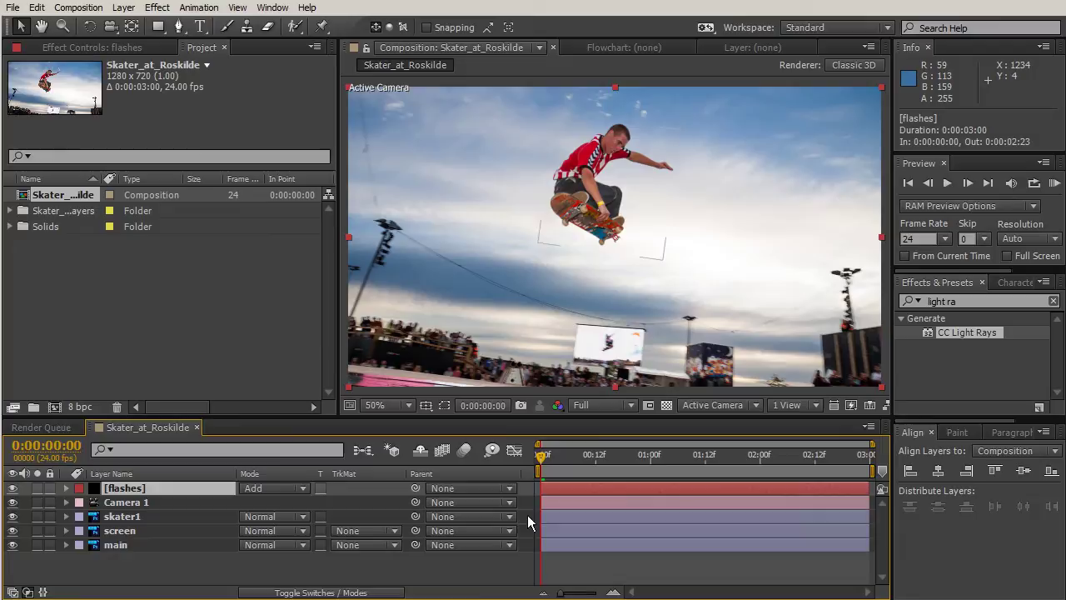
pyautogui.moveTo(540, 465); pyautogui.dragTo(688, 462)
# Apply CC Light Rays to the flashes layer and centre it on the lower-left crowd
pyautogui.press('Home')
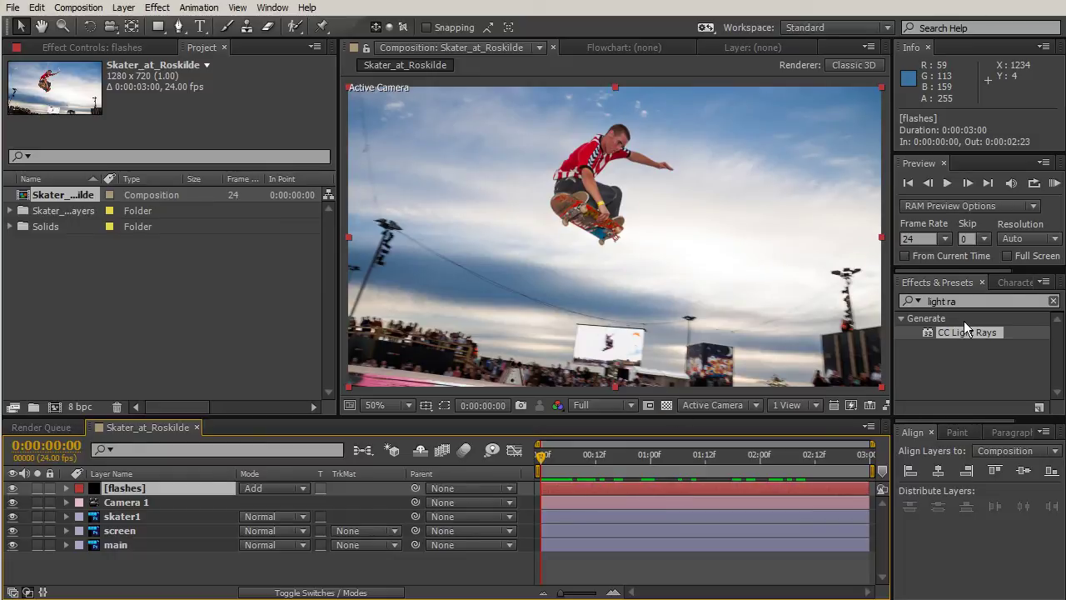
pyautogui.click(925, 300)
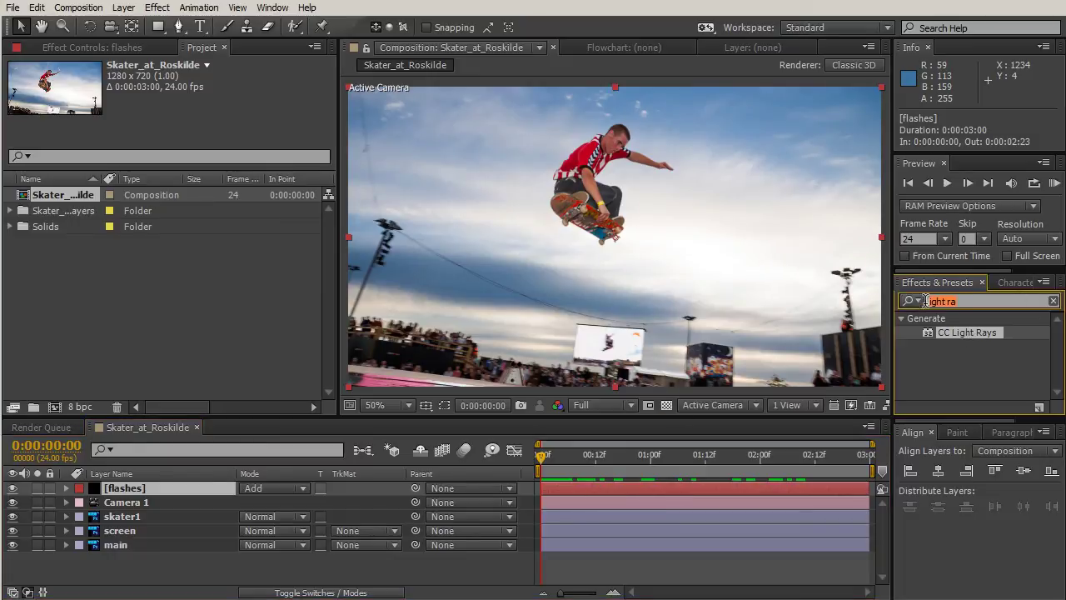
pyautogui.click(962, 331)
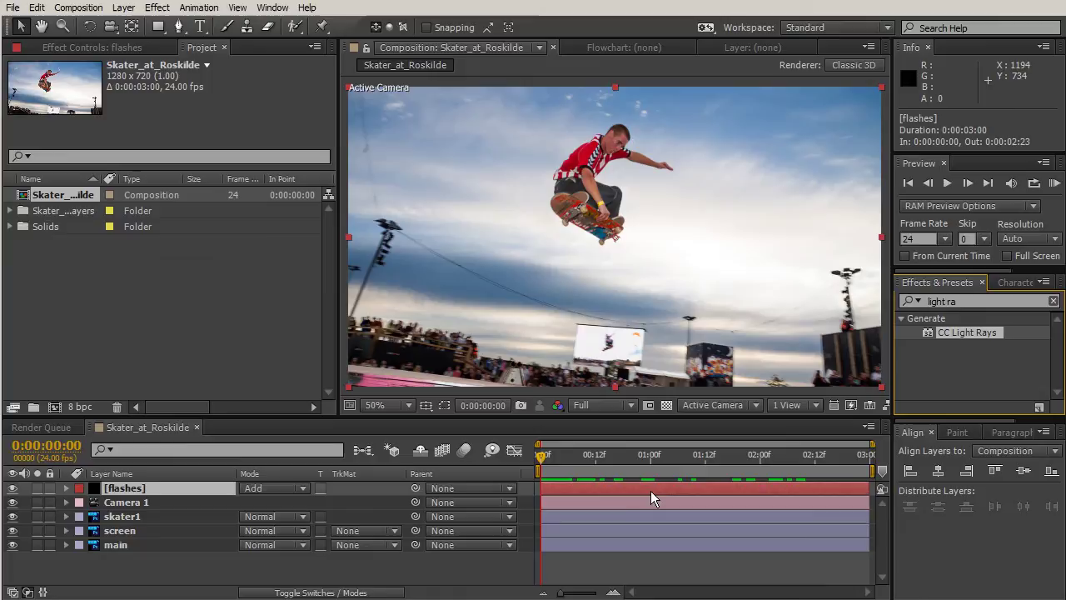
pyautogui.doubleClick(930, 332)
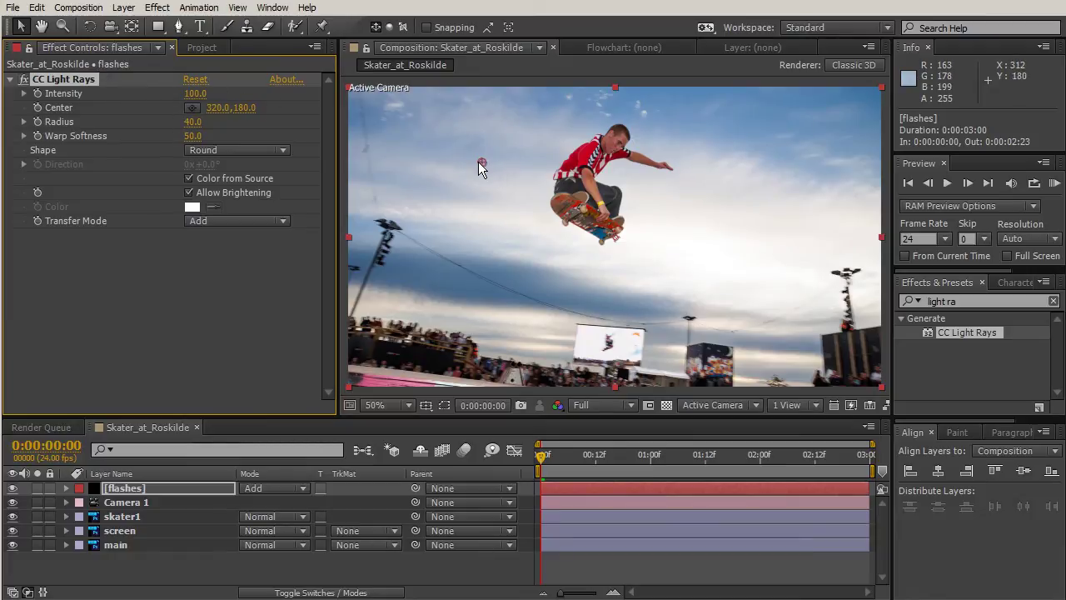
pyautogui.moveTo(483, 162); pyautogui.dragTo(487, 193)
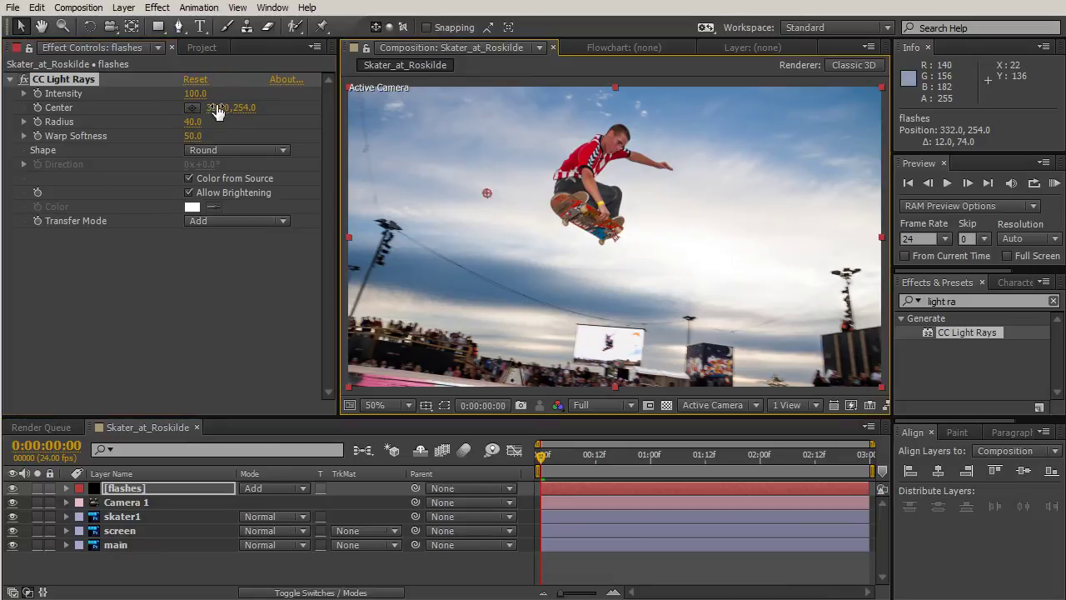
pyautogui.moveTo(218, 109); pyautogui.dragTo(211, 113)
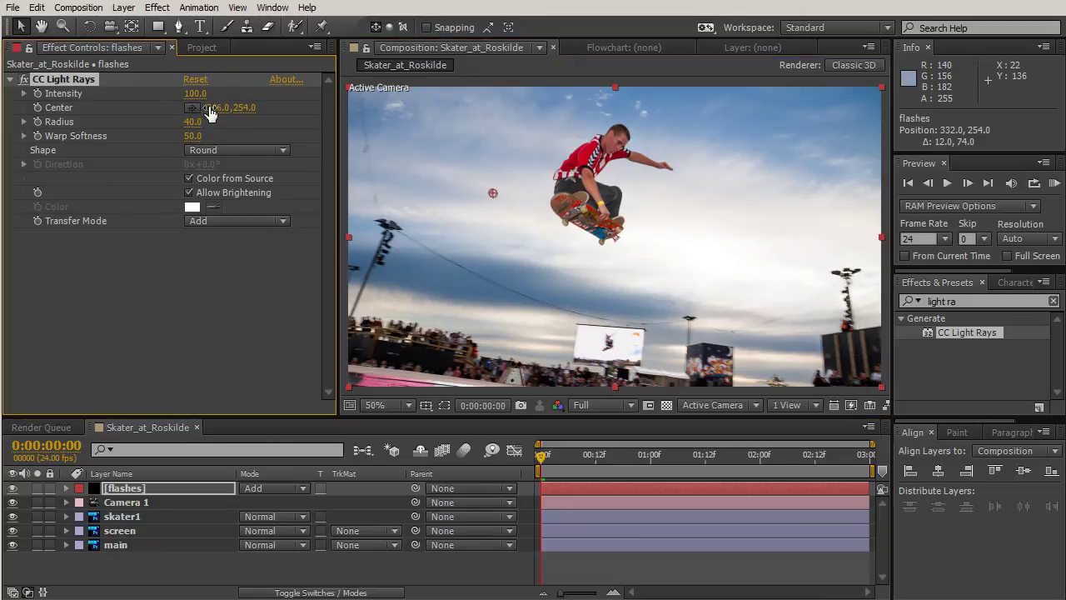
pyautogui.click(194, 107)
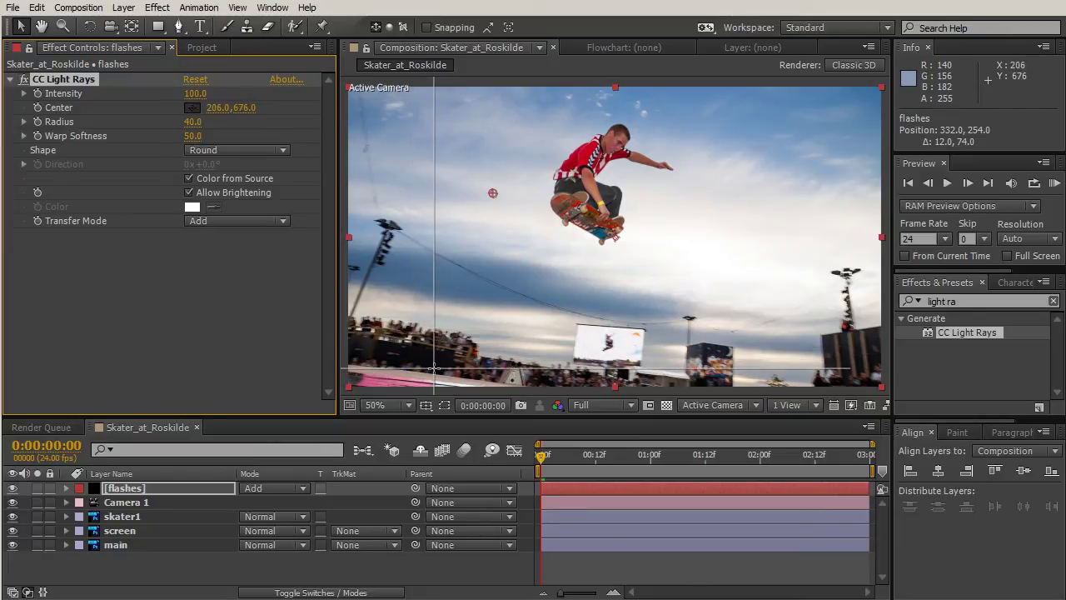
pyautogui.click(434, 369)
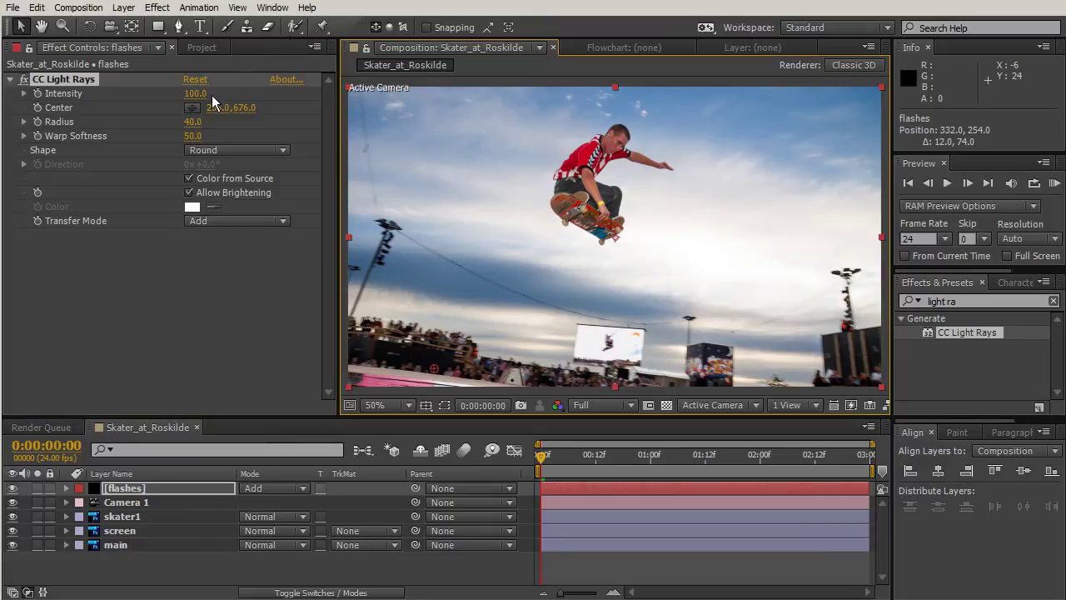
# Turn off Color from Source and set Intensity 58, Radius 12, Warp Softness 2
pyautogui.moveTo(210, 94); pyautogui.dragTo(182, 113)
pyautogui.moveTo(168, 131); pyautogui.dragTo(196, 195)
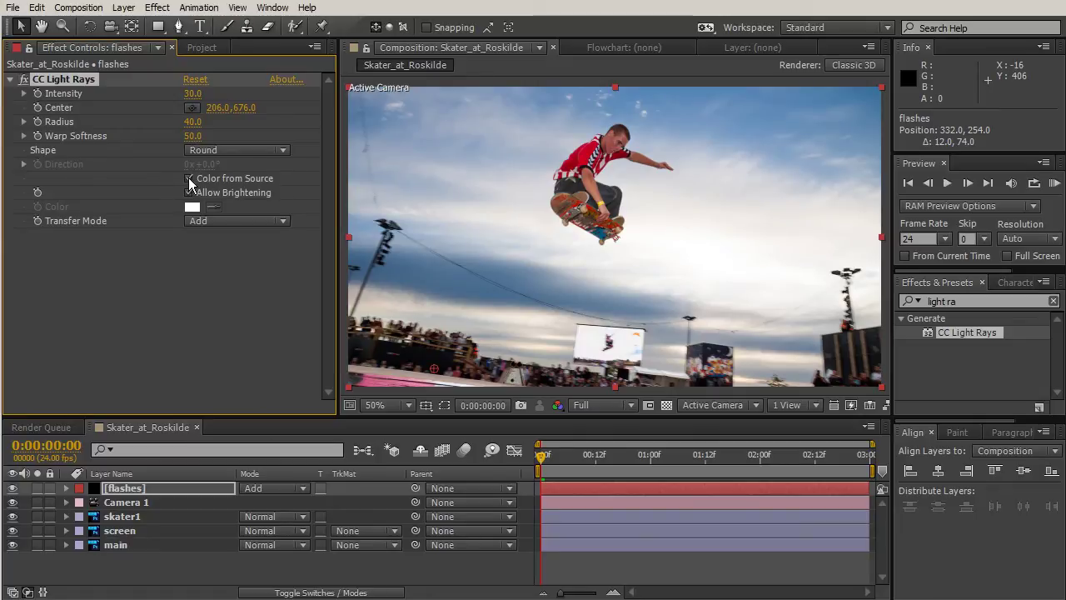
pyautogui.click(189, 179)
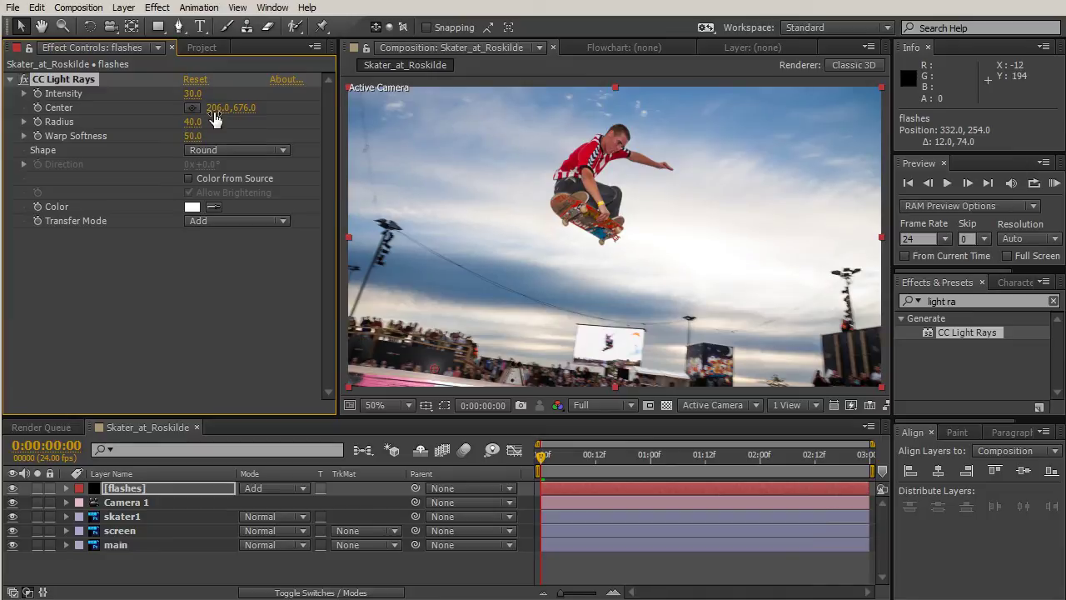
pyautogui.moveTo(202, 125); pyautogui.dragTo(145, 149)
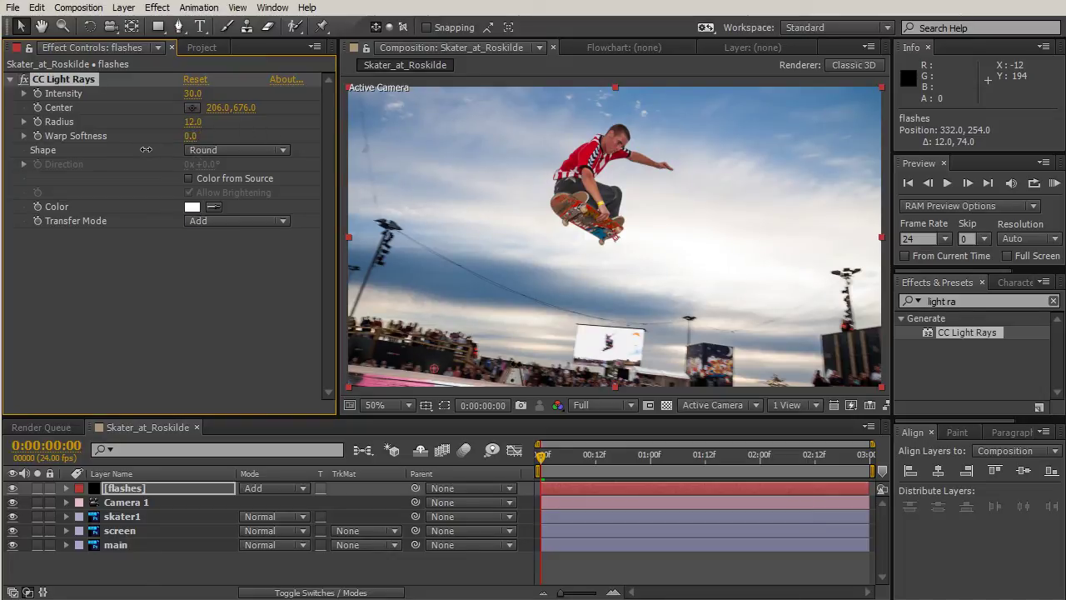
pyautogui.moveTo(193, 94)
pyautogui.mouseDown()
pyautogui.moveTo(229, 92)
pyautogui.moveTo(191, 99)
pyautogui.moveTo(202, 94)
pyautogui.mouseUp()
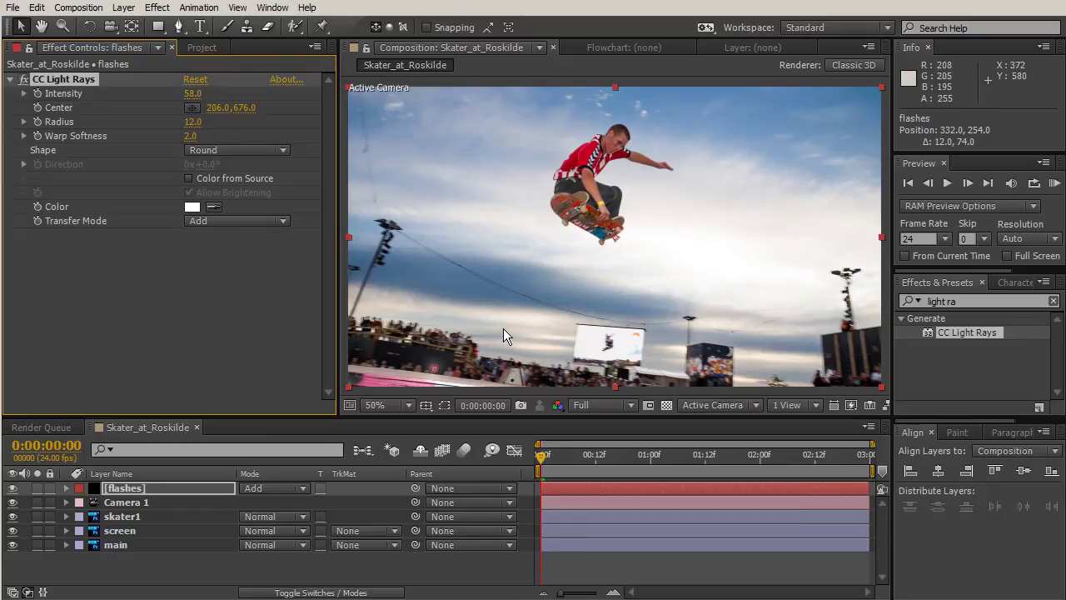
pyautogui.moveTo(548, 458); pyautogui.dragTo(495, 465)
# Start keyframing the rays Intensity, setting it to 0 at frame 3
pyautogui.click(550, 453)
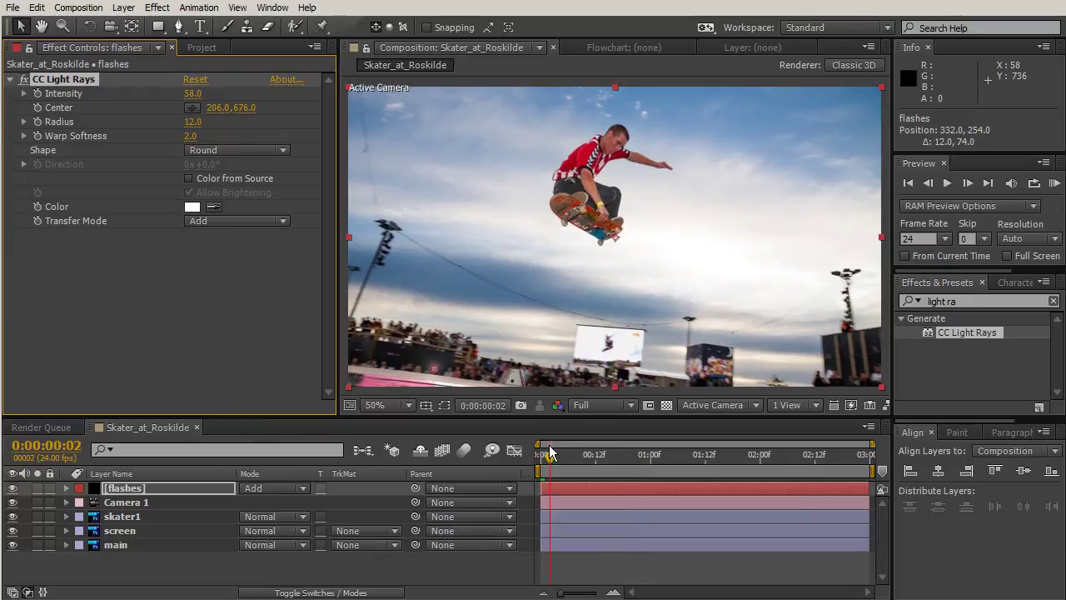
pyautogui.press('KP_0')
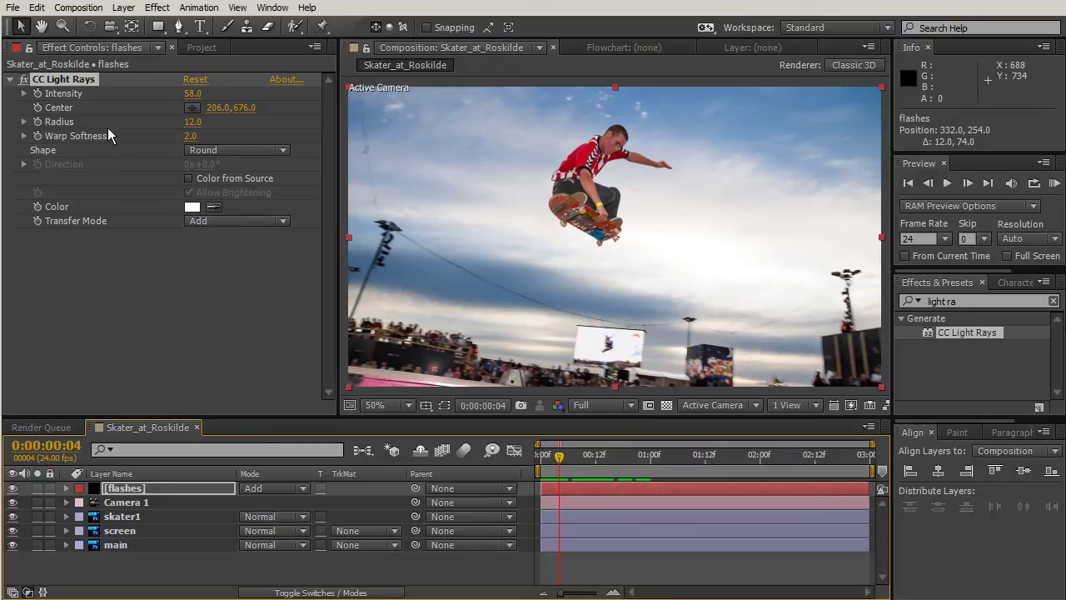
pyautogui.click(37, 95)
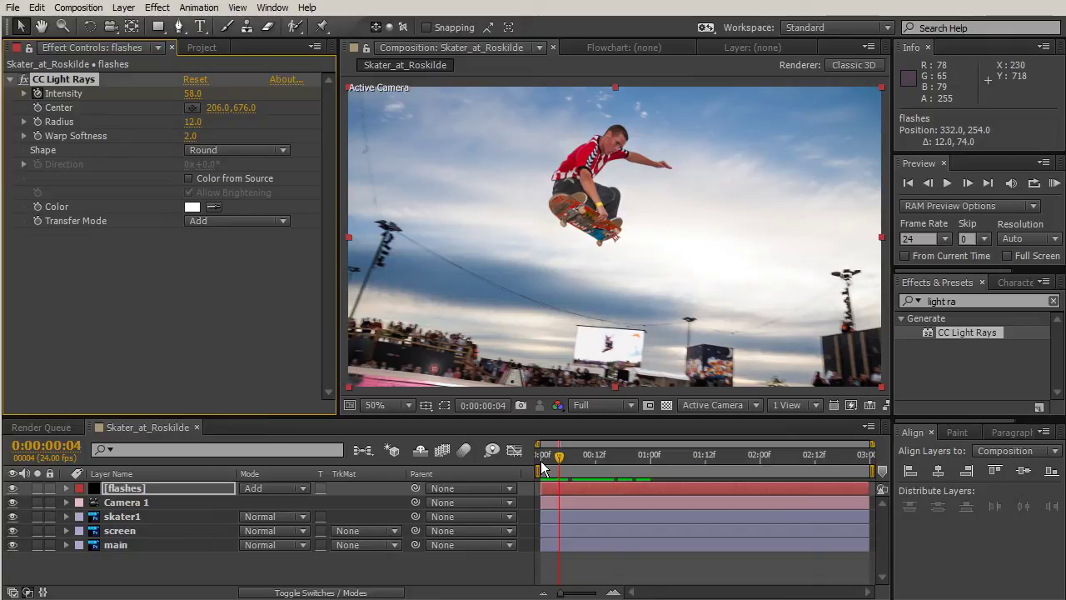
pyautogui.press('pageup')
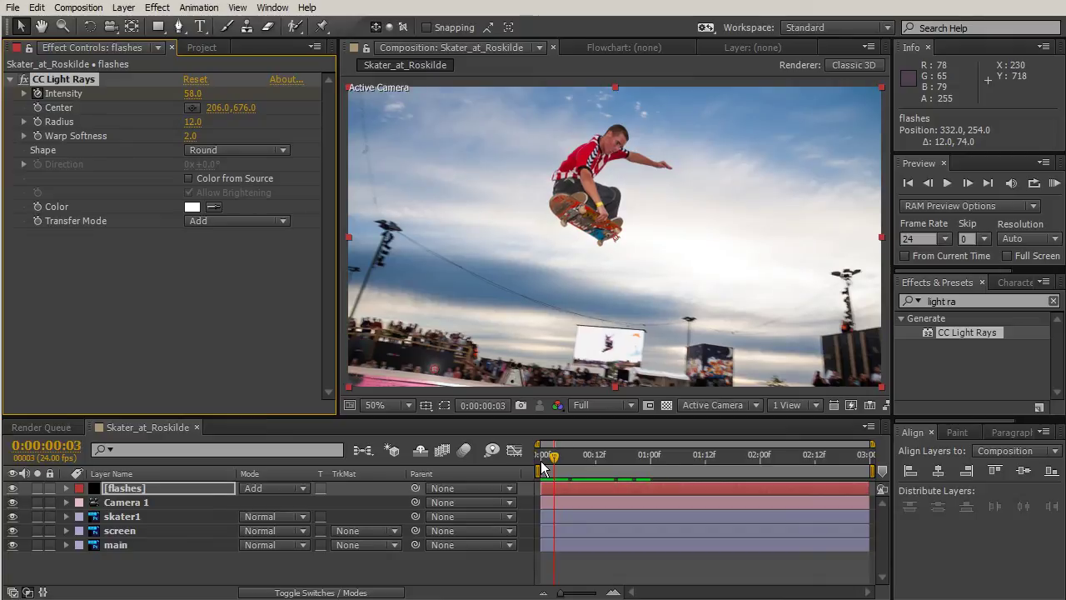
pyautogui.click(184, 94)
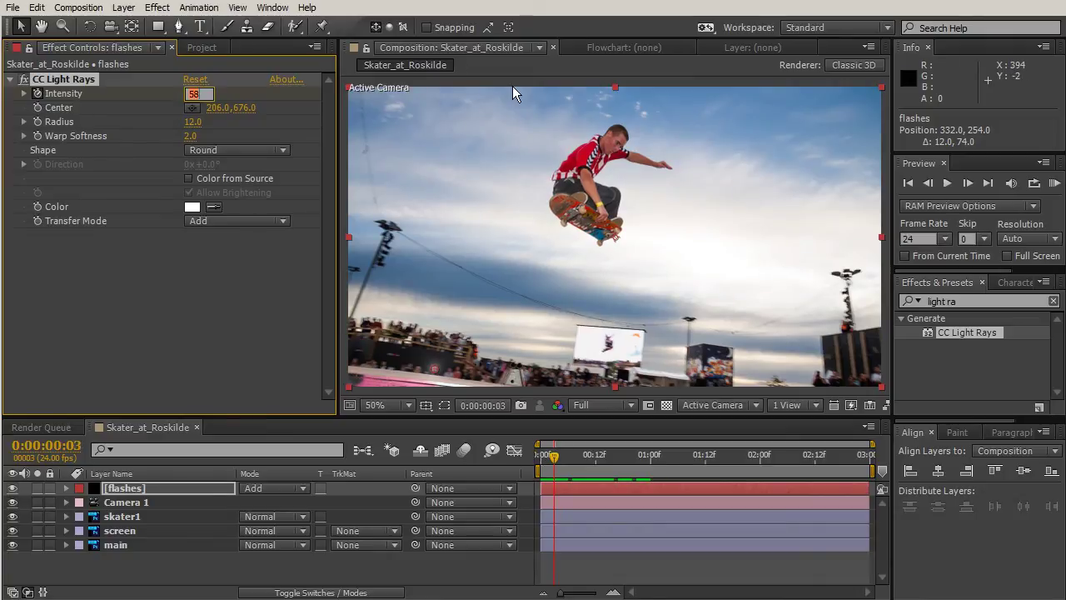
pyautogui.write('0')
pyautogui.press('Return')
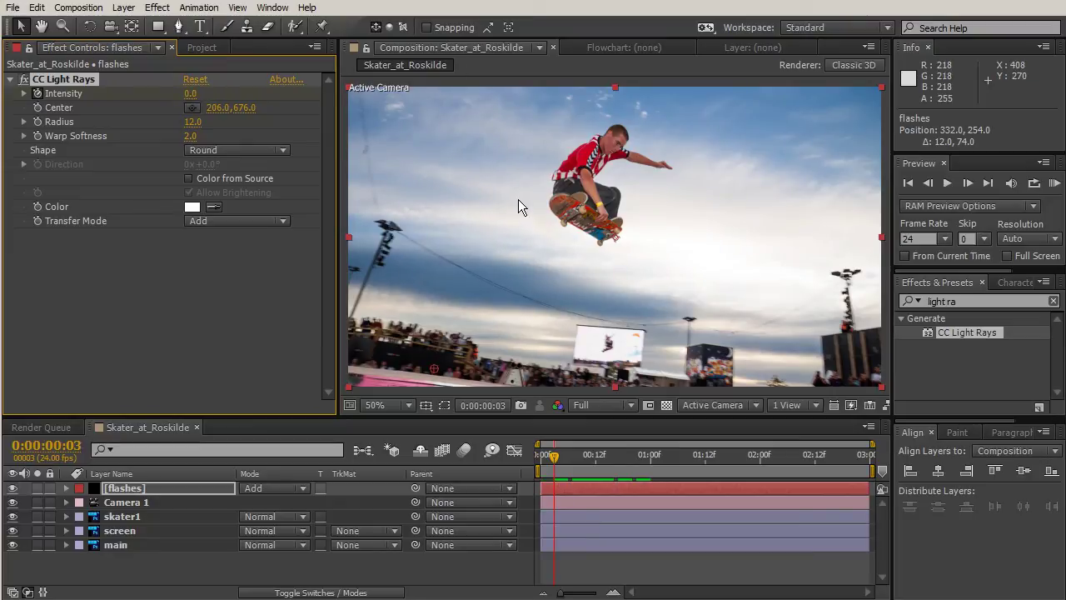
# Keep Intensity 58 at frame 4 and key 0 at frame 6 to end the flash
pyautogui.press('pagedown')
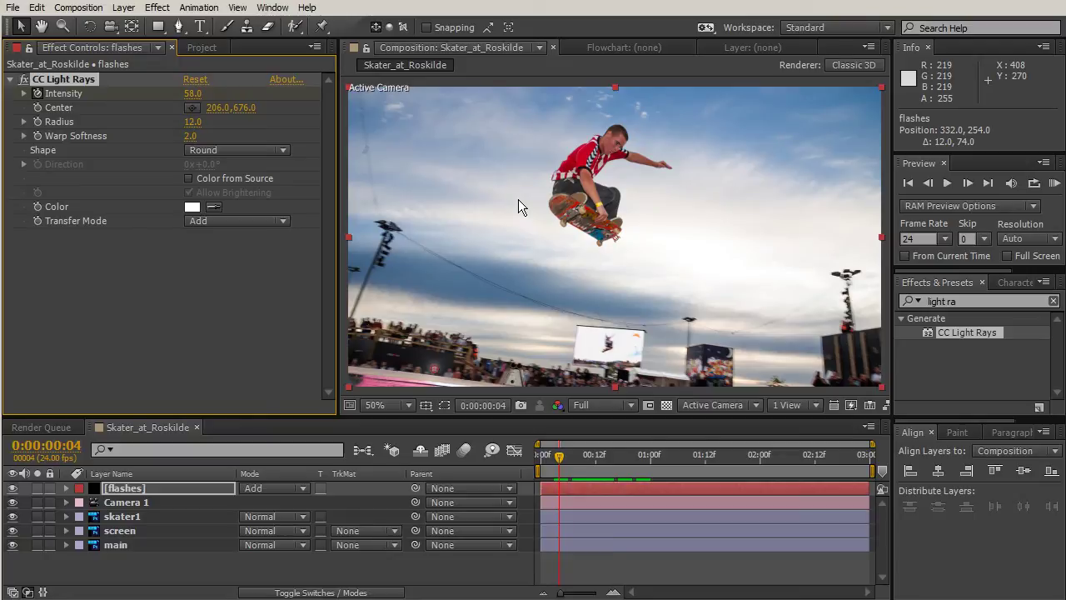
pyautogui.press('pagedown')
pyautogui.press('pagedown')
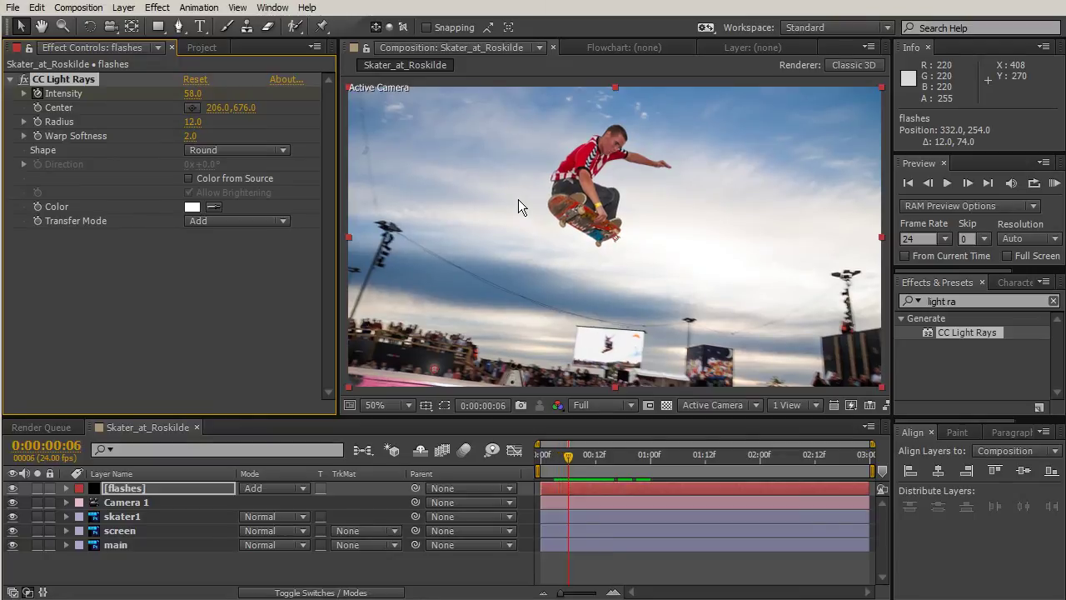
pyautogui.click(193, 94)
pyautogui.write('0')
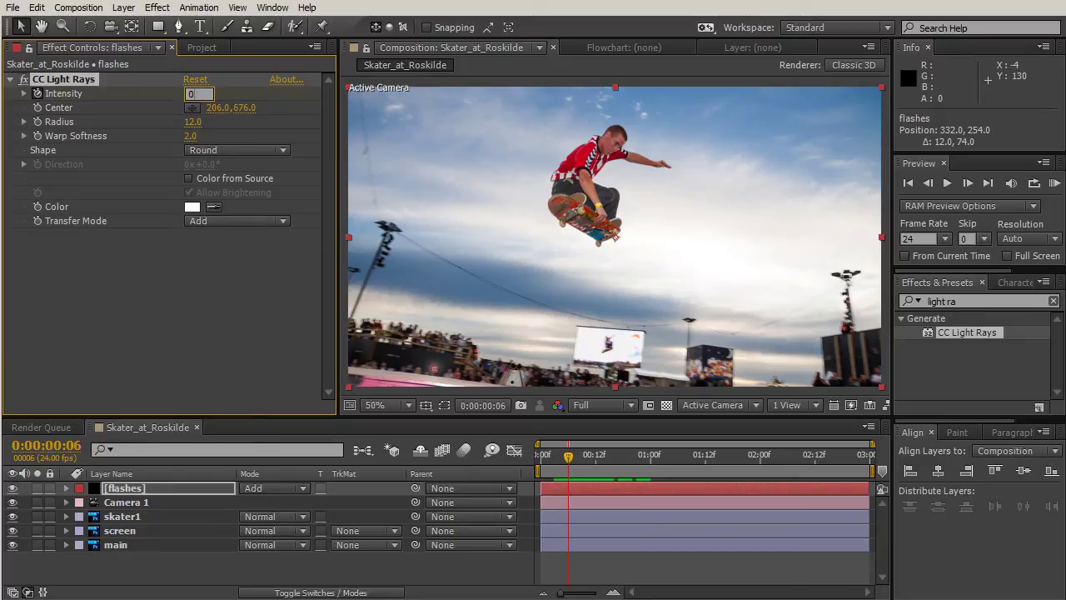
pyautogui.press('Return')
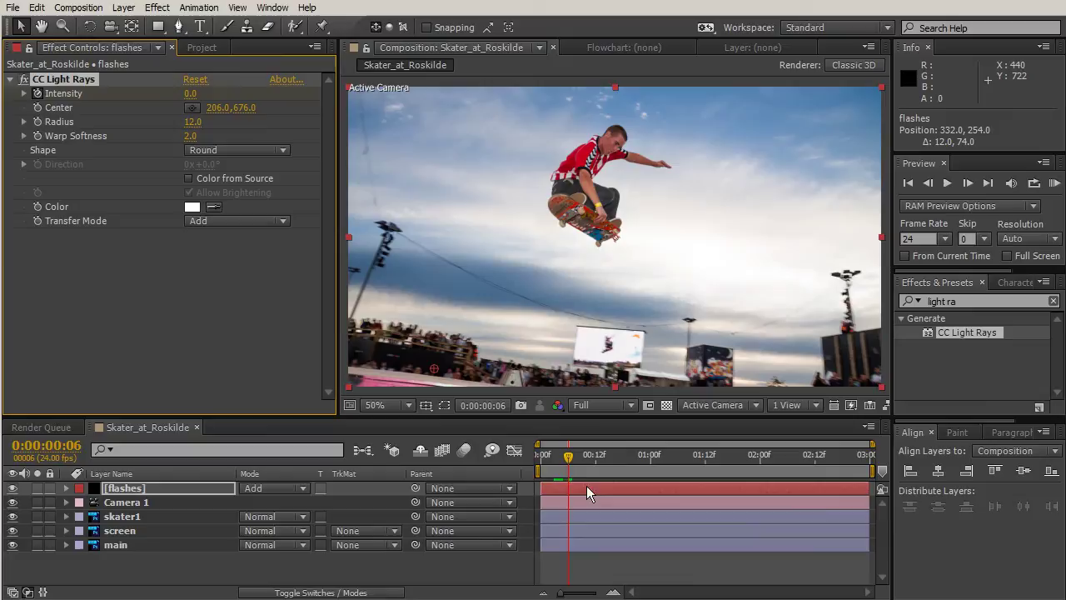
pyautogui.moveTo(567, 458); pyautogui.dragTo(598, 451)
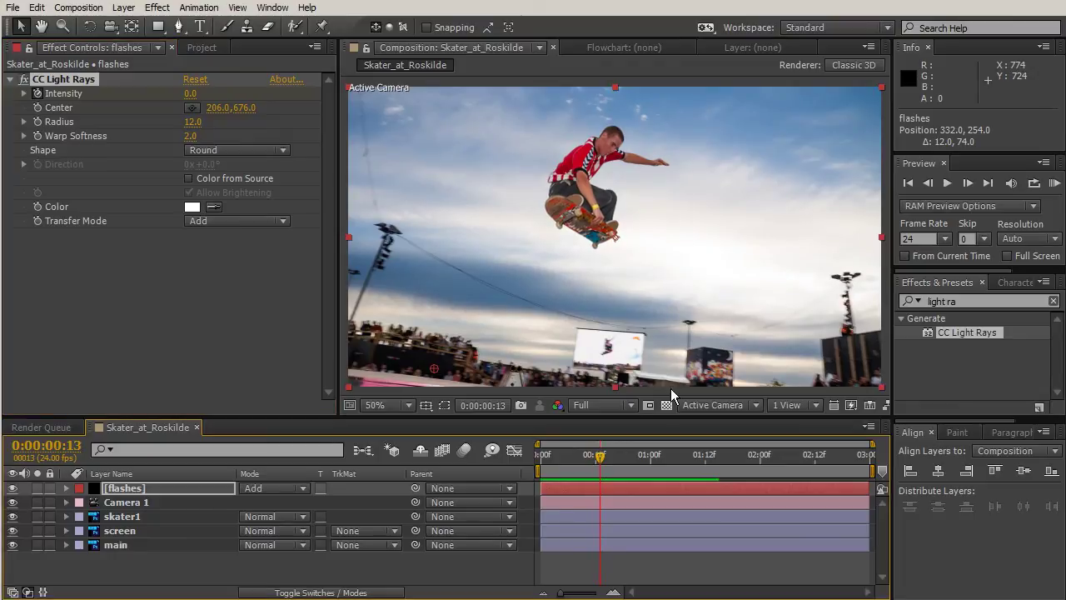
# Reveal the flashes layer's keyframed effect properties and undo the mistaken Paste Keyframes
pyautogui.click(85, 81)
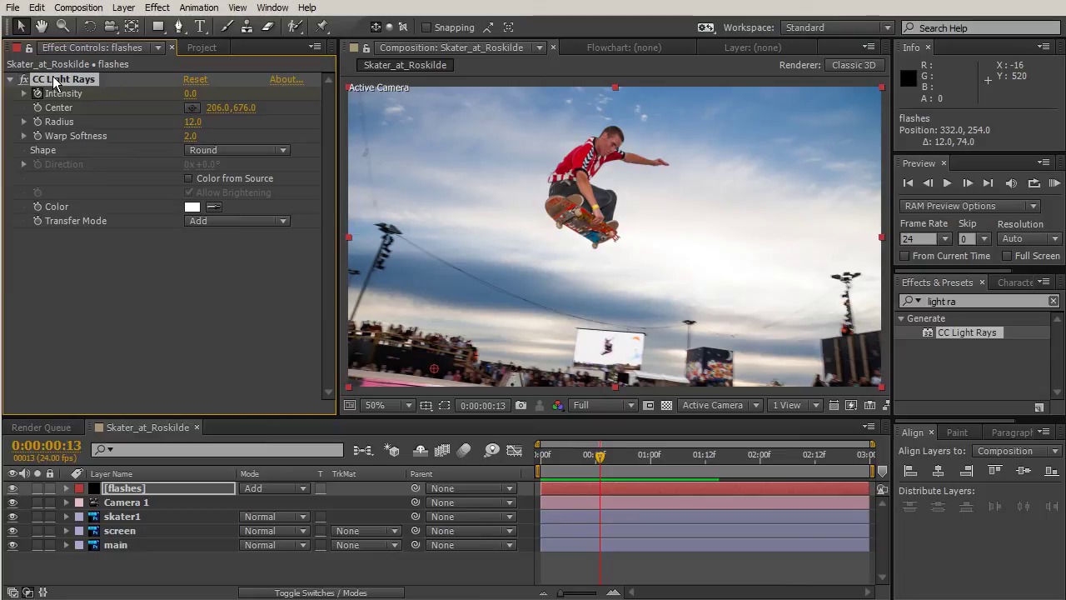
pyautogui.click(95, 270)
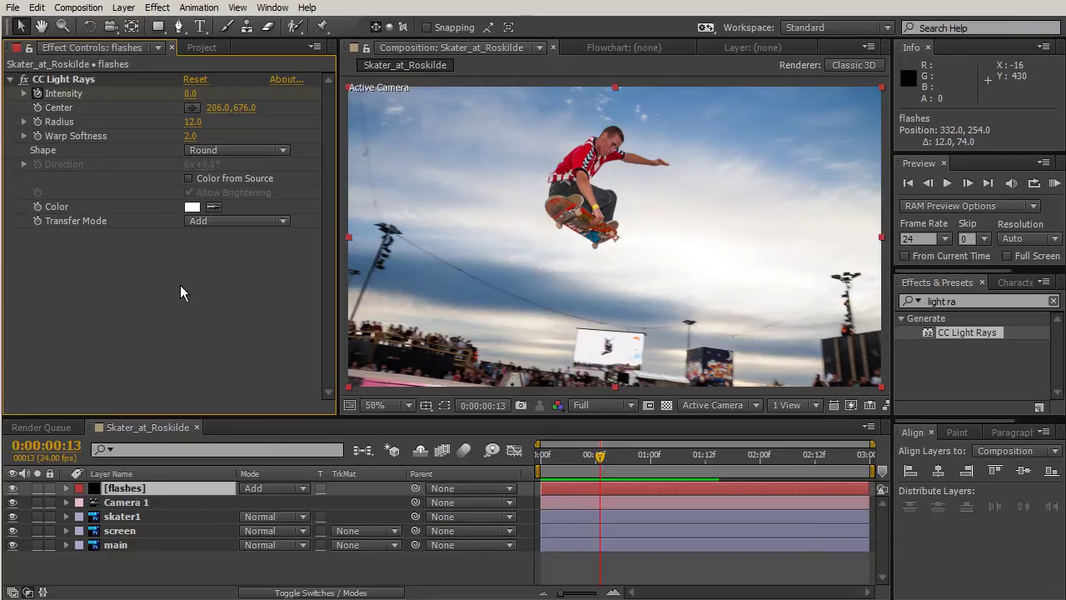
pyautogui.click(612, 483)
pyautogui.press('u')
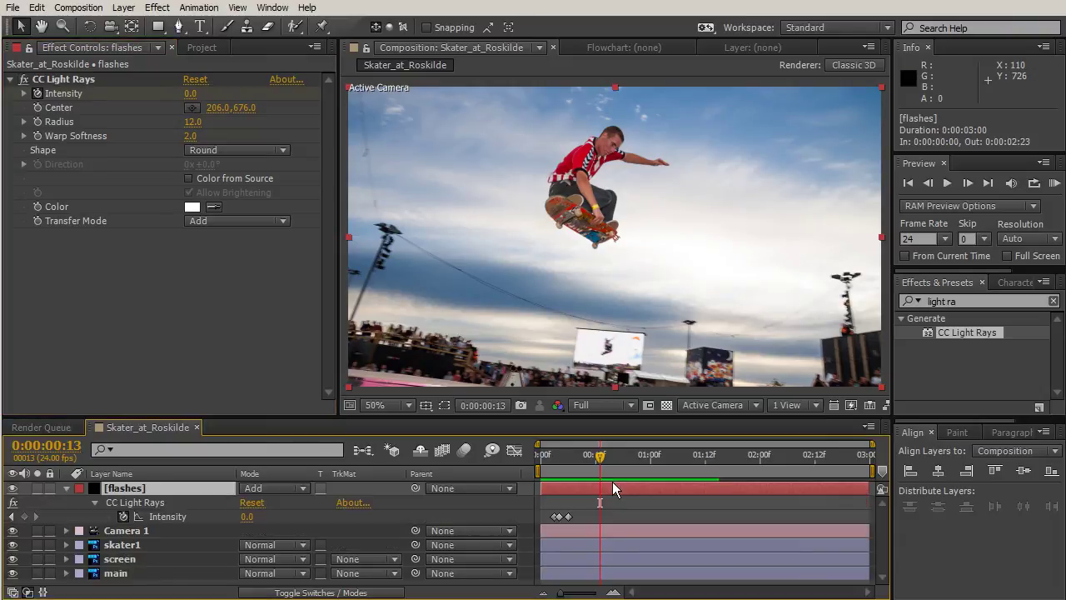
pyautogui.press('e')
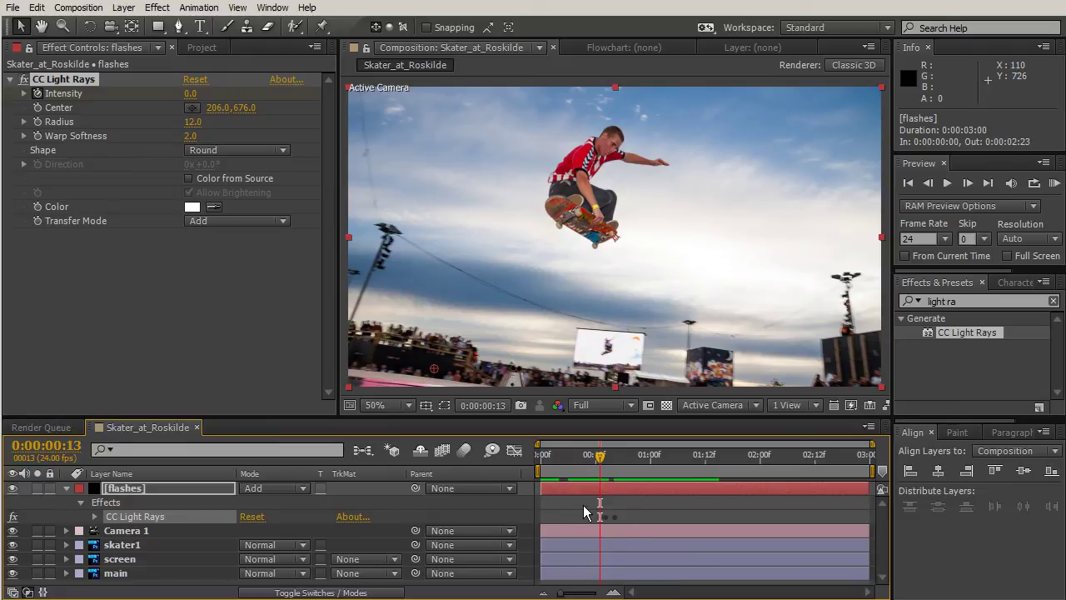
pyautogui.hotkey('ctrl', 'z')
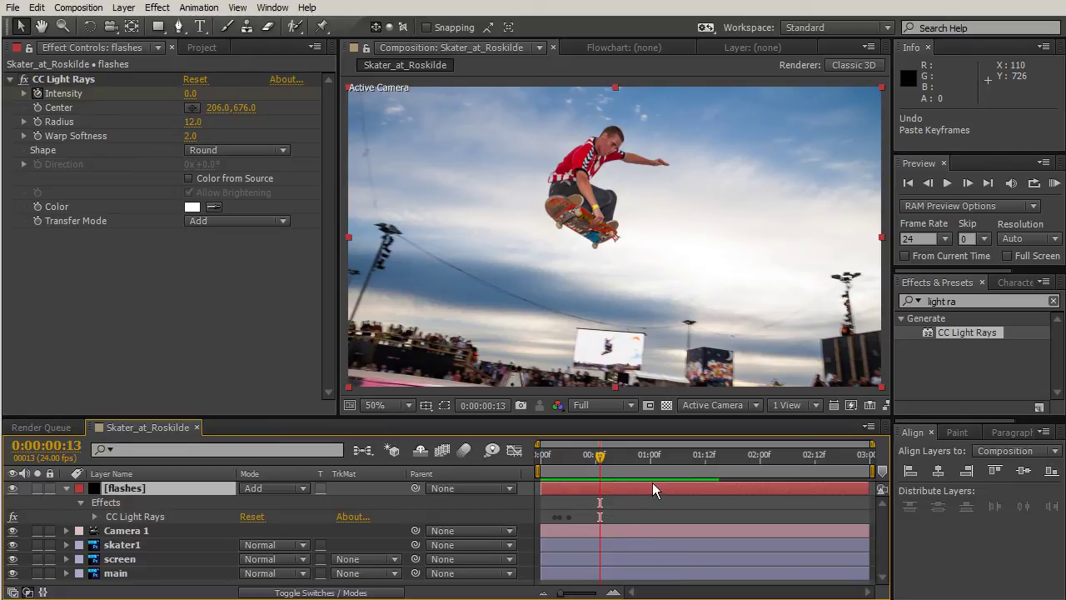
# Add CC Light Rays 2 with the pasted flash keyframes, centred at 216,606
pyautogui.doubleClick(927, 332)
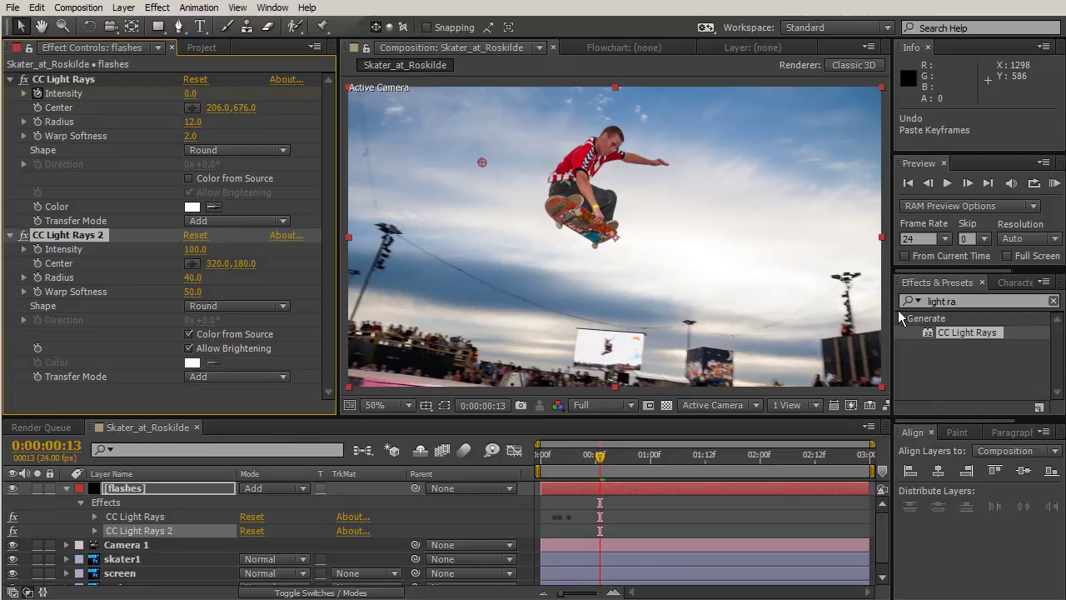
pyautogui.hotkey('ctrl', 'v')
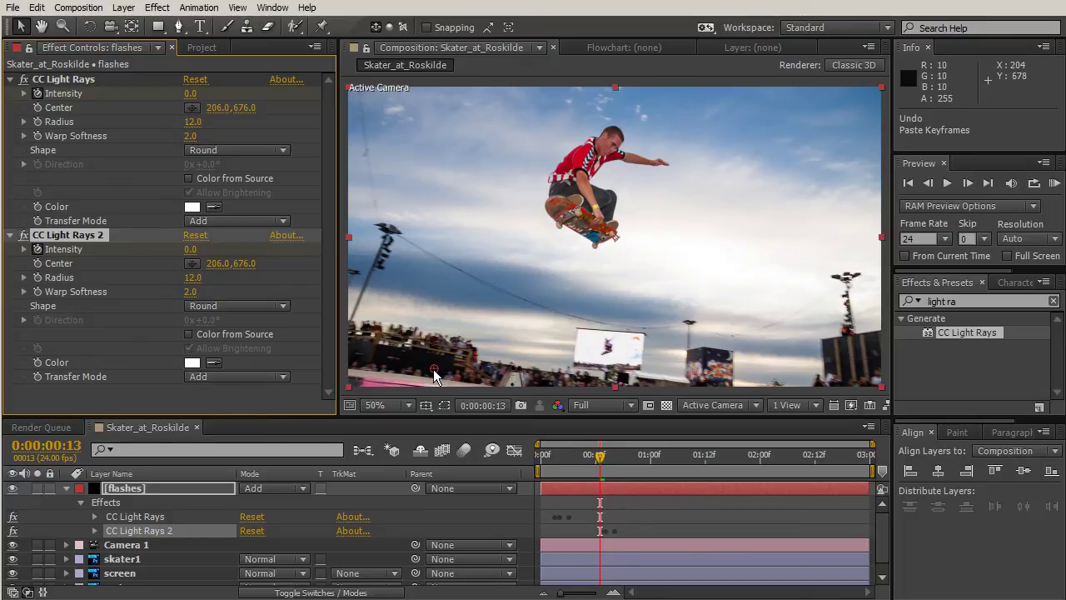
pyautogui.moveTo(433, 368); pyautogui.dragTo(437, 339)
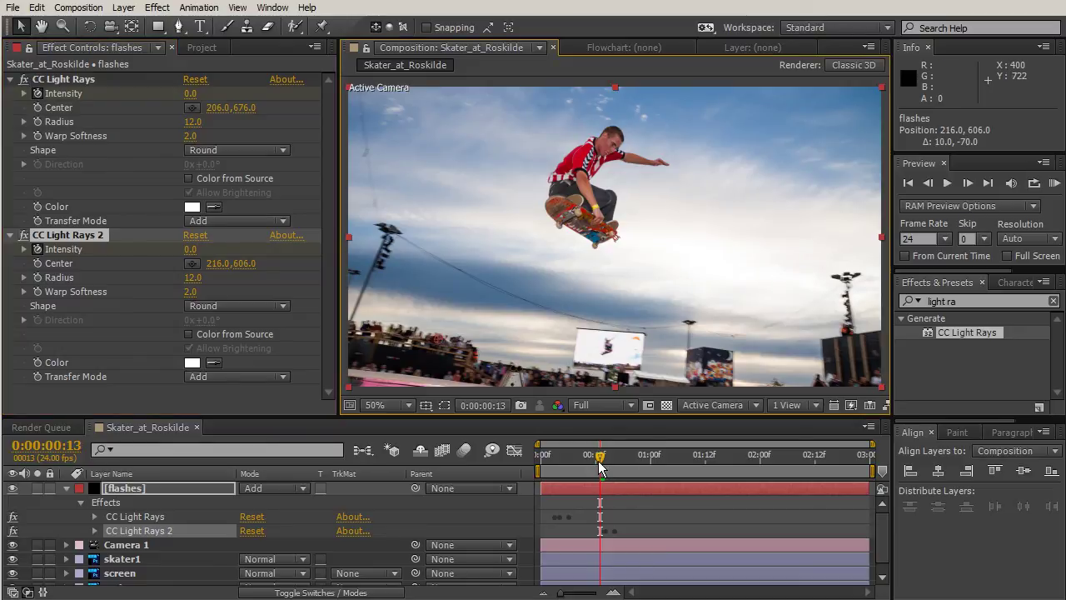
pyautogui.moveTo(600, 466); pyautogui.dragTo(623, 469)
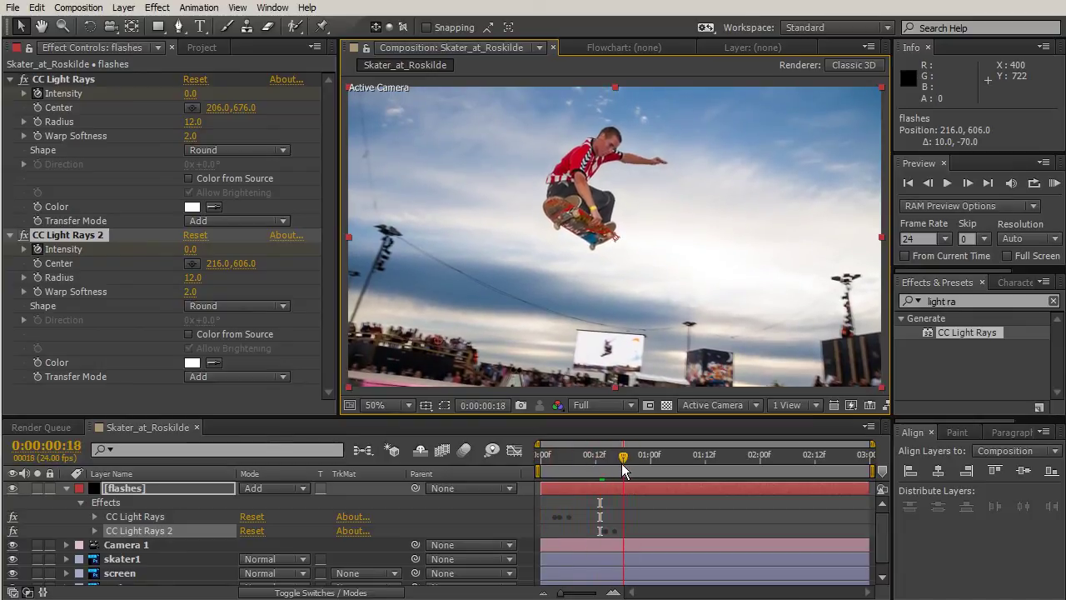
# Add CC Light Rays 3 with the pasted keyframes, centred at 34,664 later in time
pyautogui.doubleClick(973, 331)
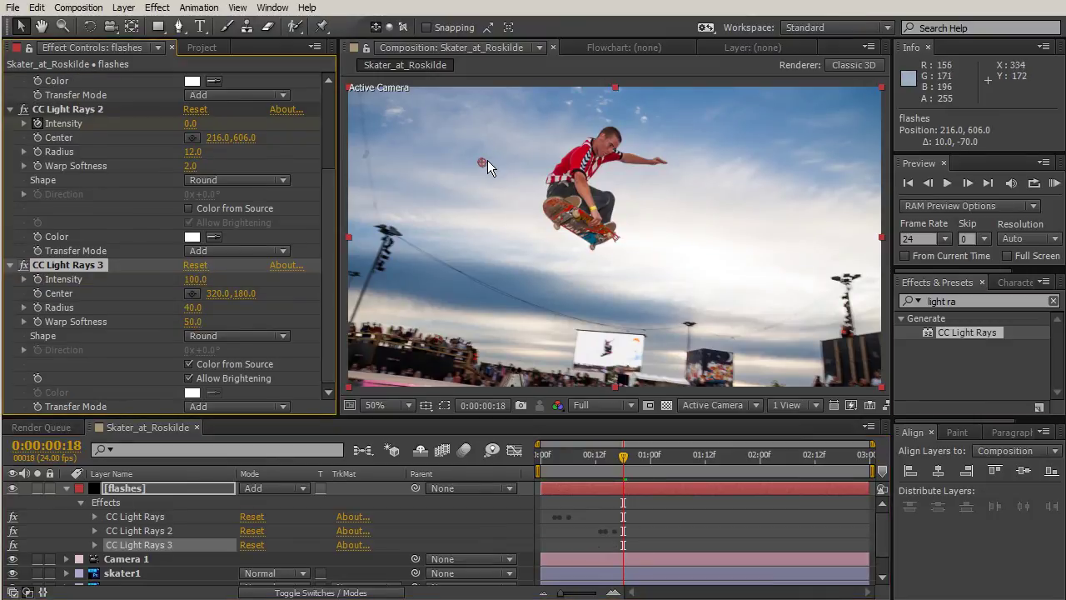
pyautogui.hotkey('ctrl', 'v')
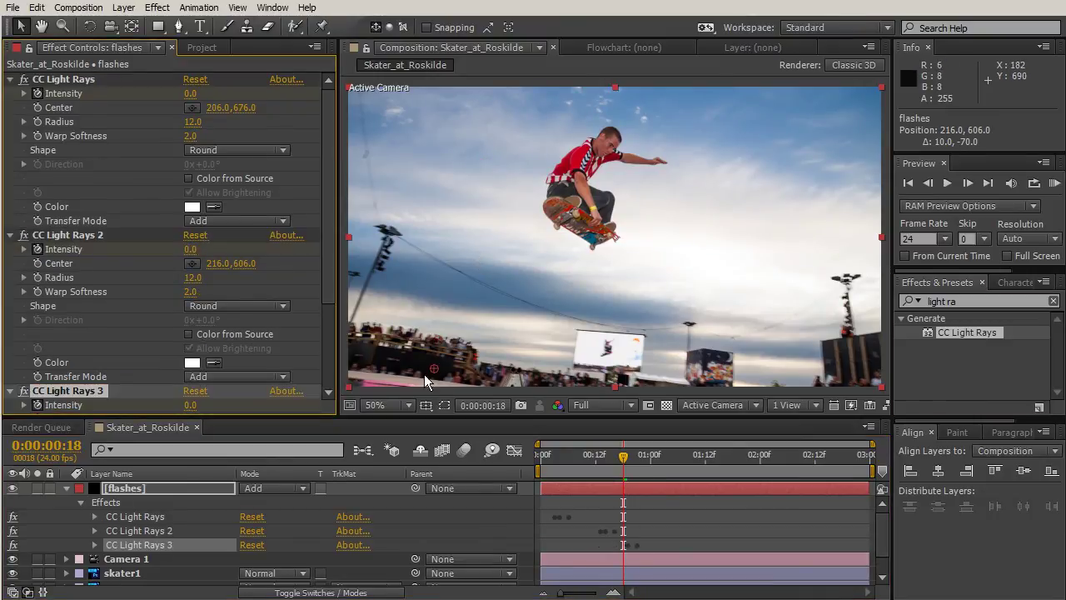
pyautogui.moveTo(428, 367); pyautogui.dragTo(360, 368)
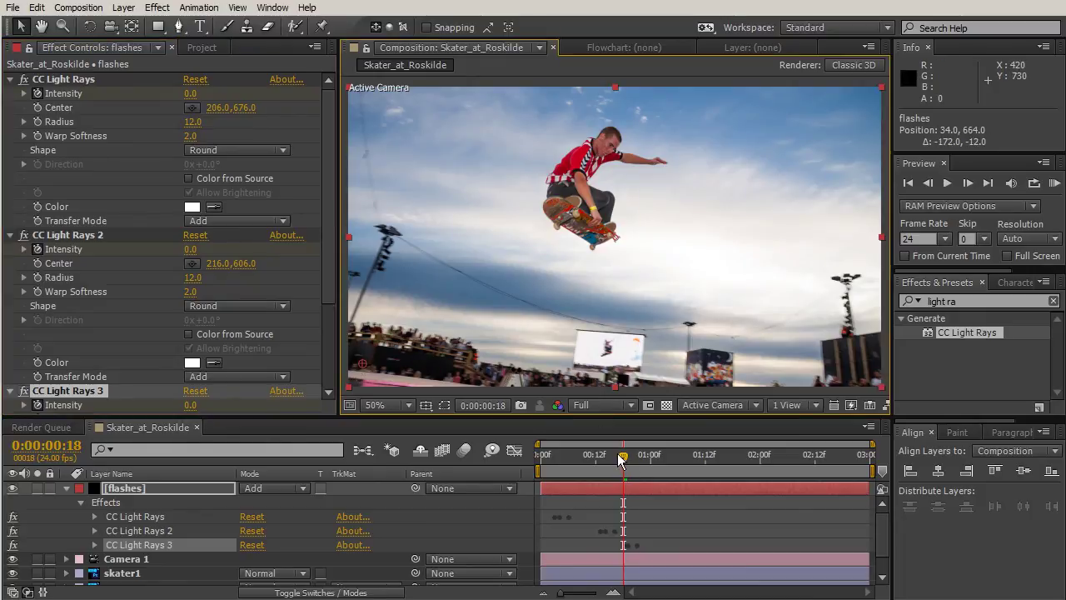
pyautogui.press('Home')
pyautogui.moveTo(541, 457); pyautogui.dragTo(649, 480)
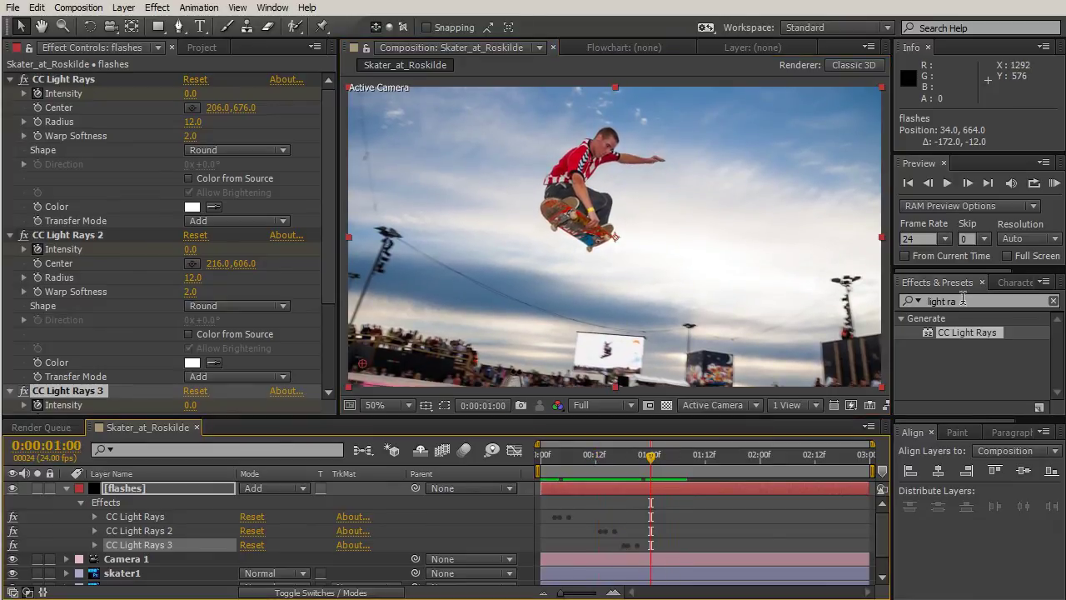
# Add CC Light Rays 4 with the pasted flash keyframes, centred at 228,696
pyautogui.doubleClick(951, 331)
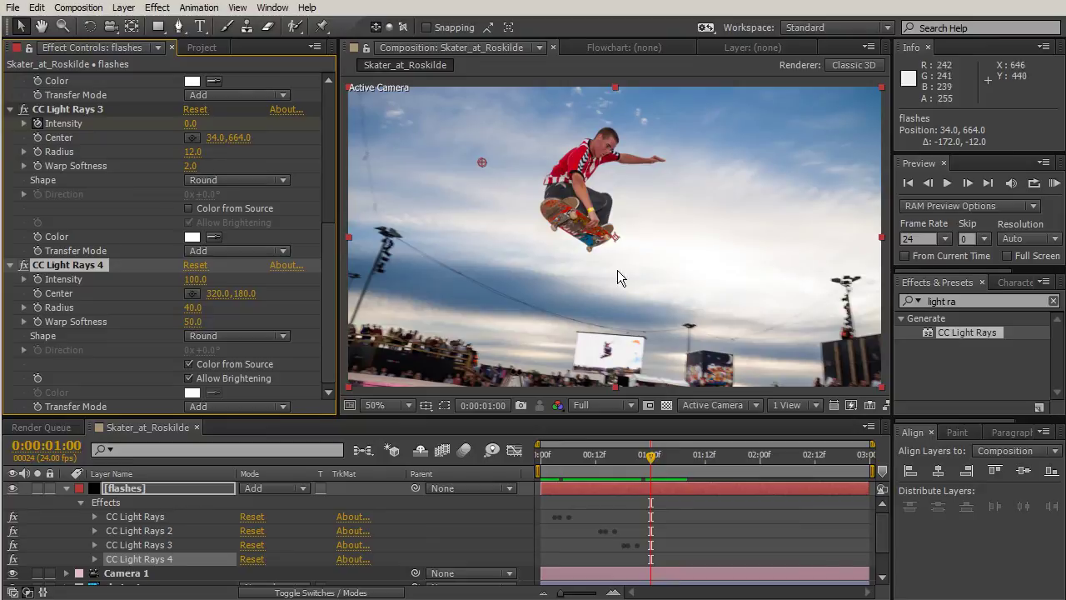
pyautogui.hotkey('ctrl', 'v')
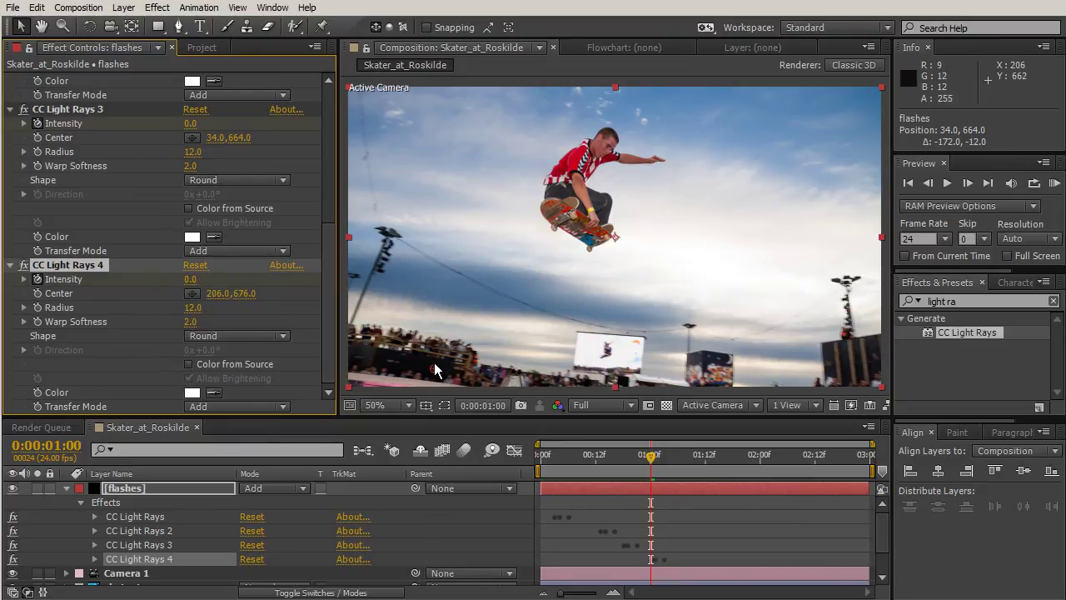
pyautogui.moveTo(434, 364)
pyautogui.mouseDown()
pyautogui.moveTo(447, 368)
pyautogui.moveTo(442, 373)
pyautogui.mouseUp()
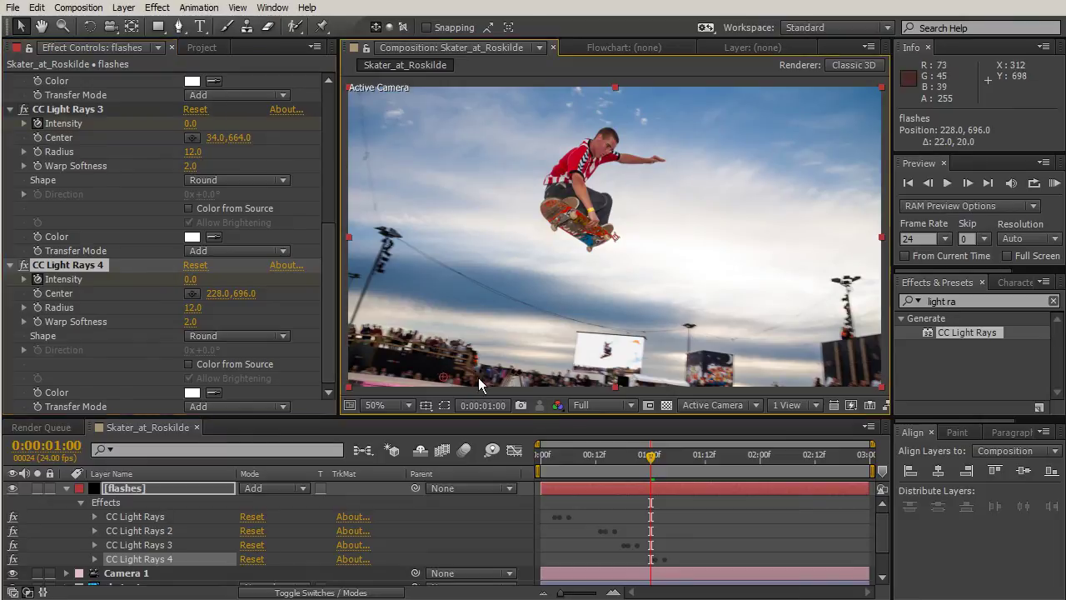
pyautogui.moveTo(652, 471); pyautogui.dragTo(674, 467)
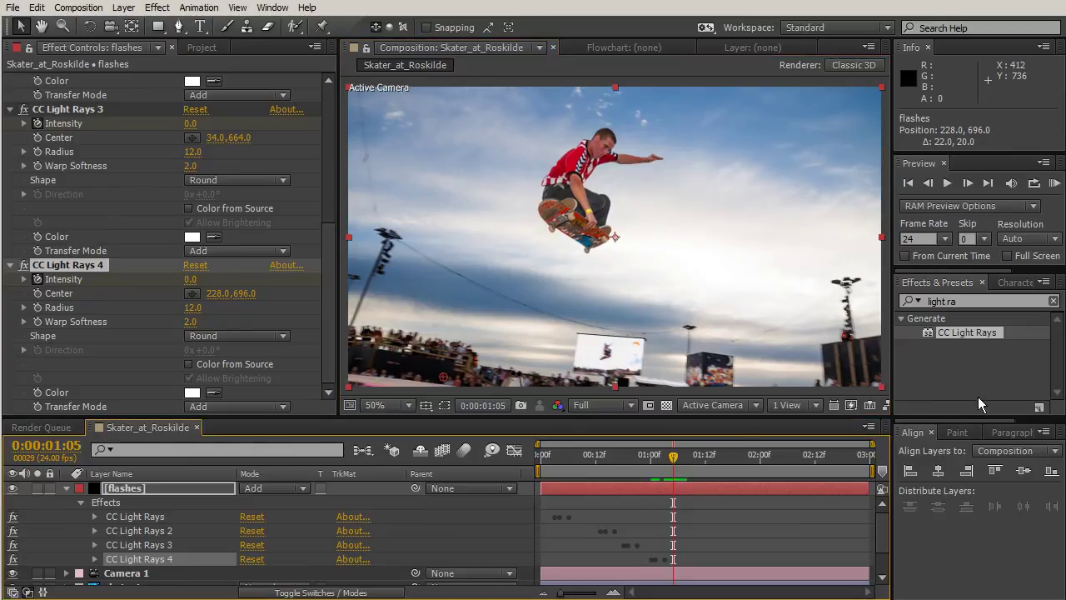
# Add CC Light Rays 5 with the pasted keyframes, centred at 44,584
pyautogui.doubleClick(957, 332)
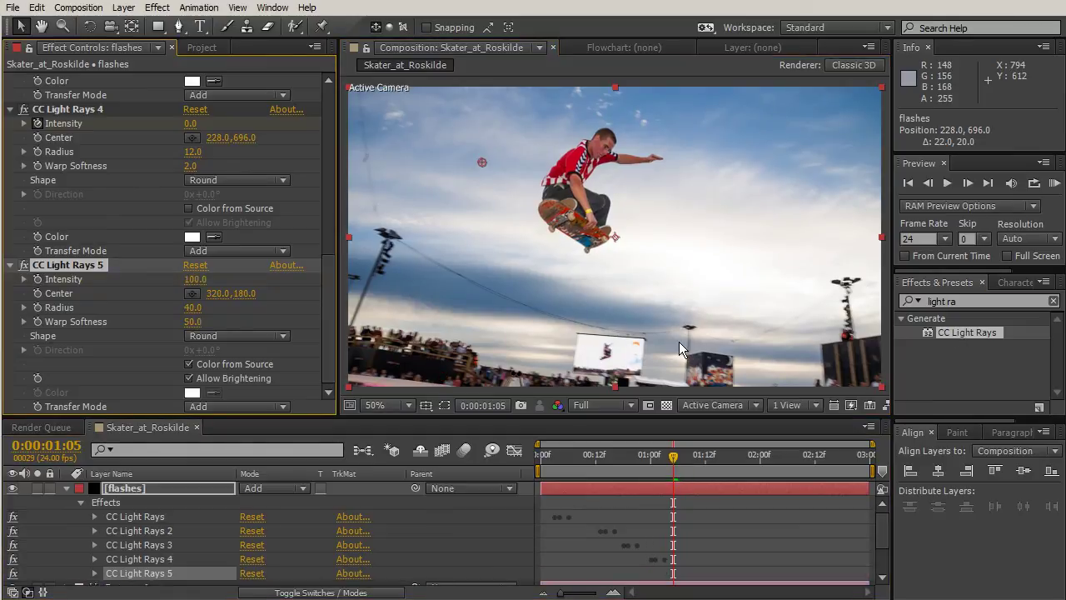
pyautogui.hotkey('ctrl', 'v')
pyautogui.moveTo(434, 372); pyautogui.dragTo(367, 330)
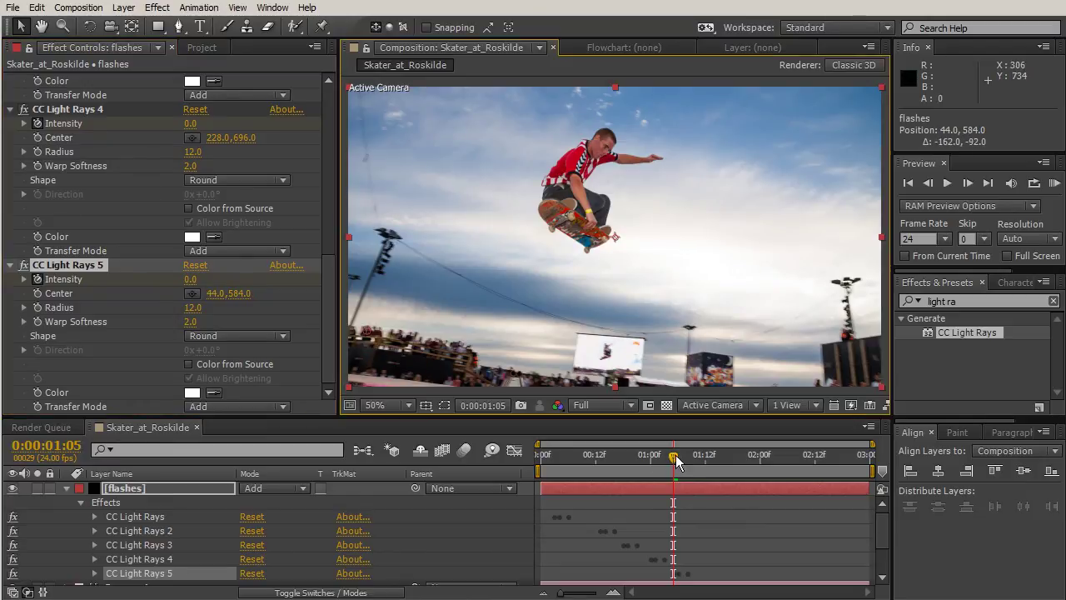
pyautogui.moveTo(676, 455); pyautogui.dragTo(776, 497)
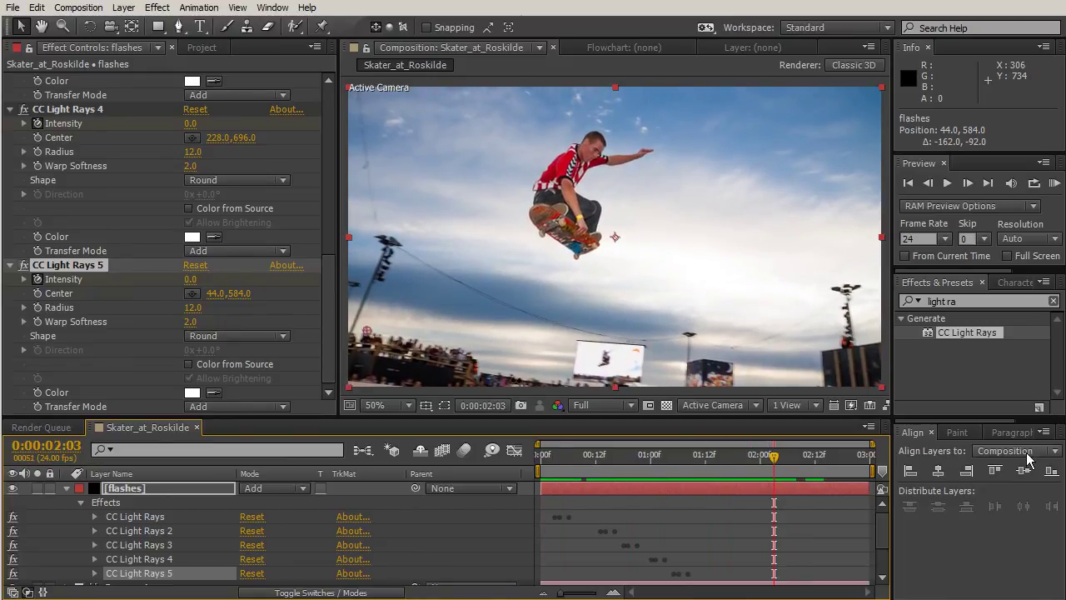
# Add CC Light Rays 6 with the pasted keyframes, centred at 32,688 near 2:03
pyautogui.doubleClick(993, 331)
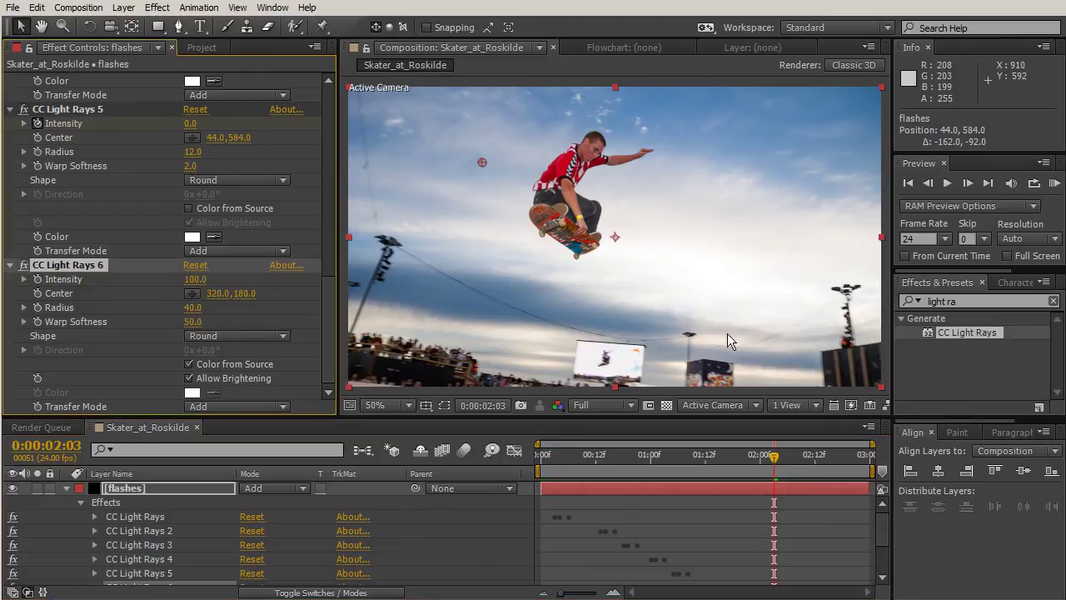
pyautogui.hotkey('ctrl', 'v')
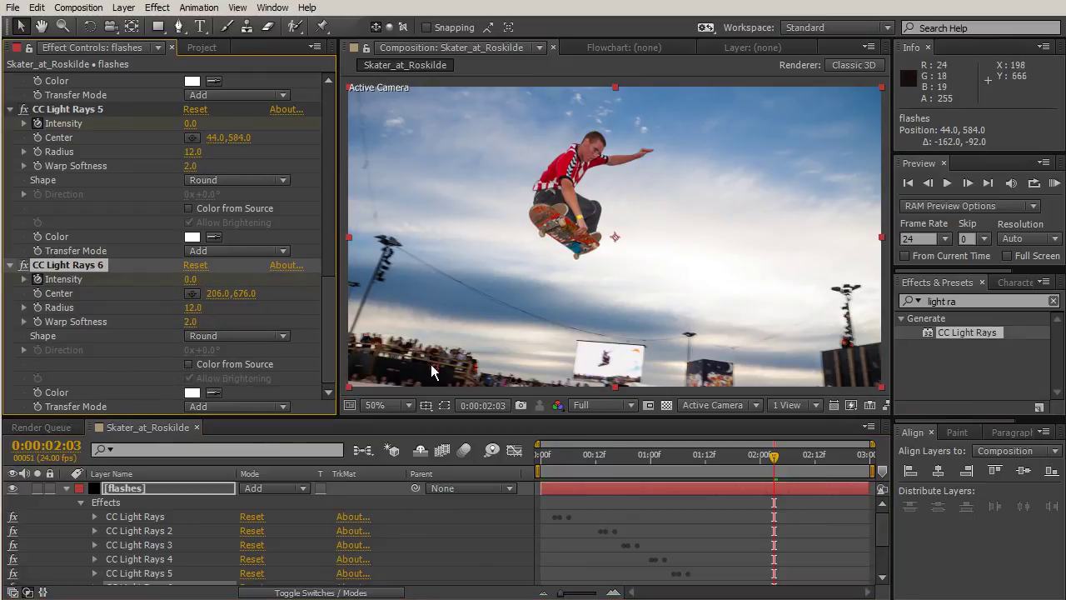
pyautogui.moveTo(456, 360); pyautogui.dragTo(363, 378)
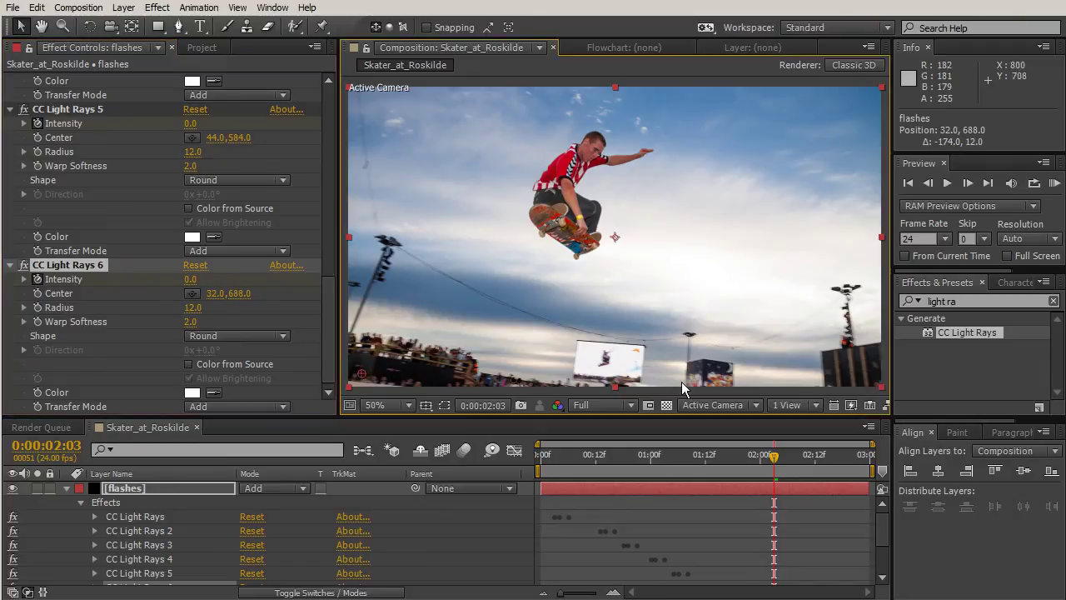
pyautogui.moveTo(777, 459); pyautogui.dragTo(804, 453)
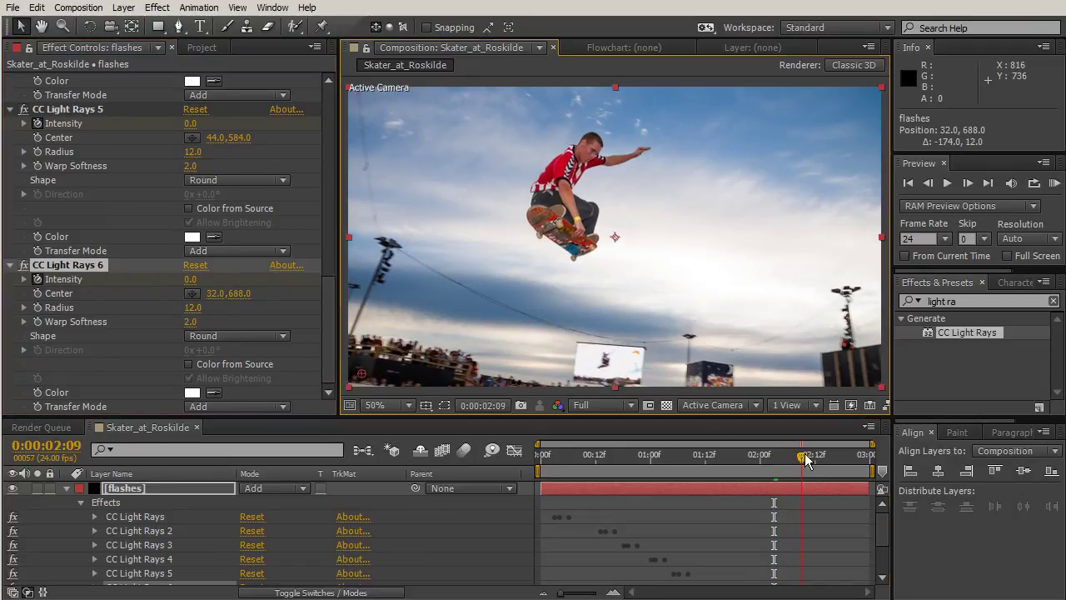
# Add CC Light Rays 7 with the pasted keyframes at 224,644, then return to 0:00:00:15
pyautogui.doubleClick(956, 335)
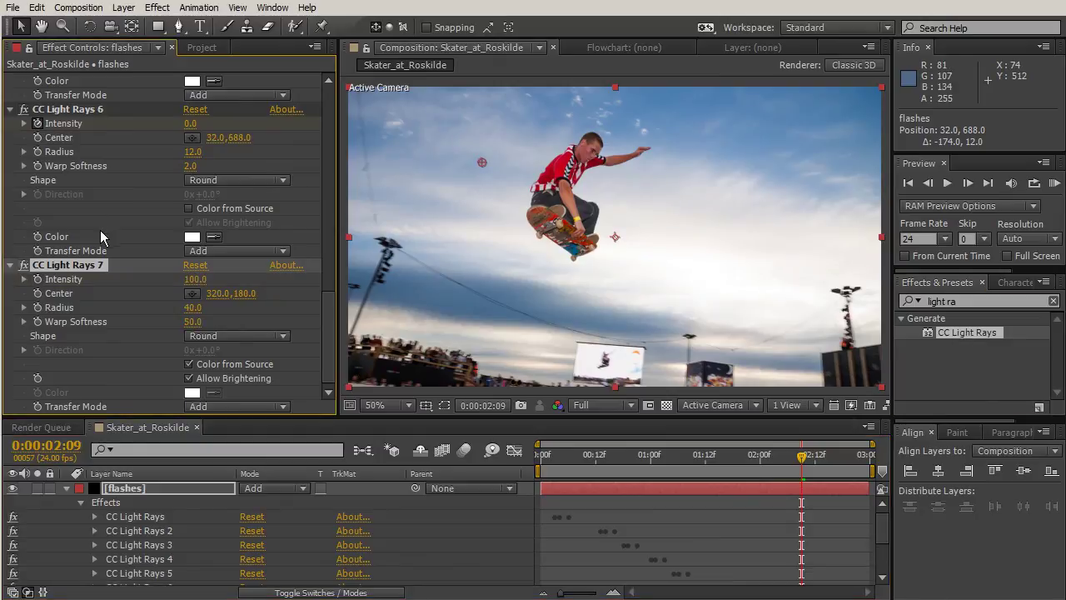
pyautogui.hotkey('ctrl', 'v')
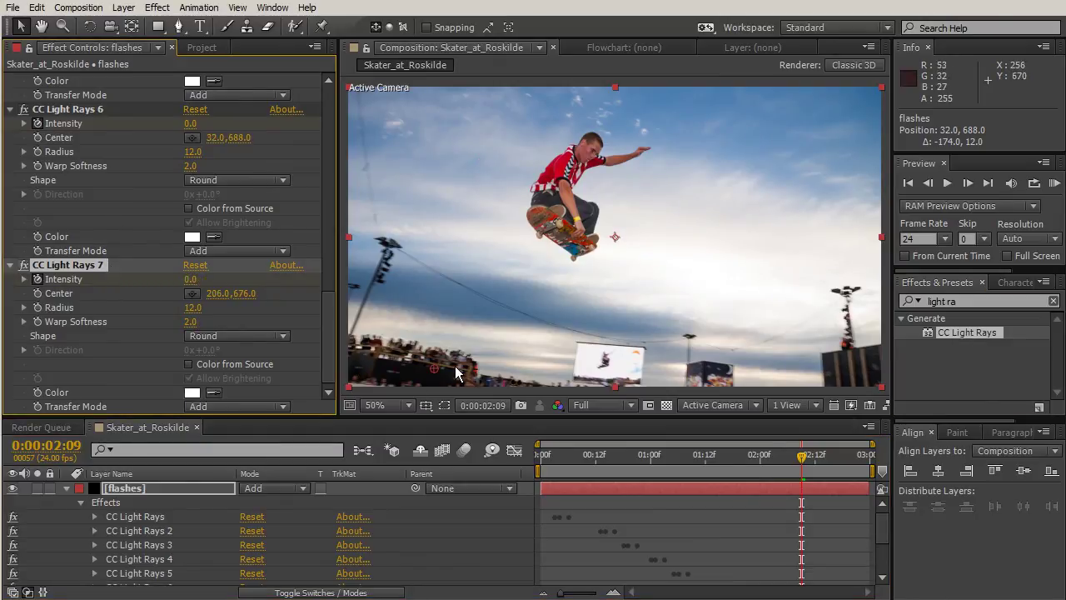
pyautogui.moveTo(430, 362); pyautogui.dragTo(438, 349)
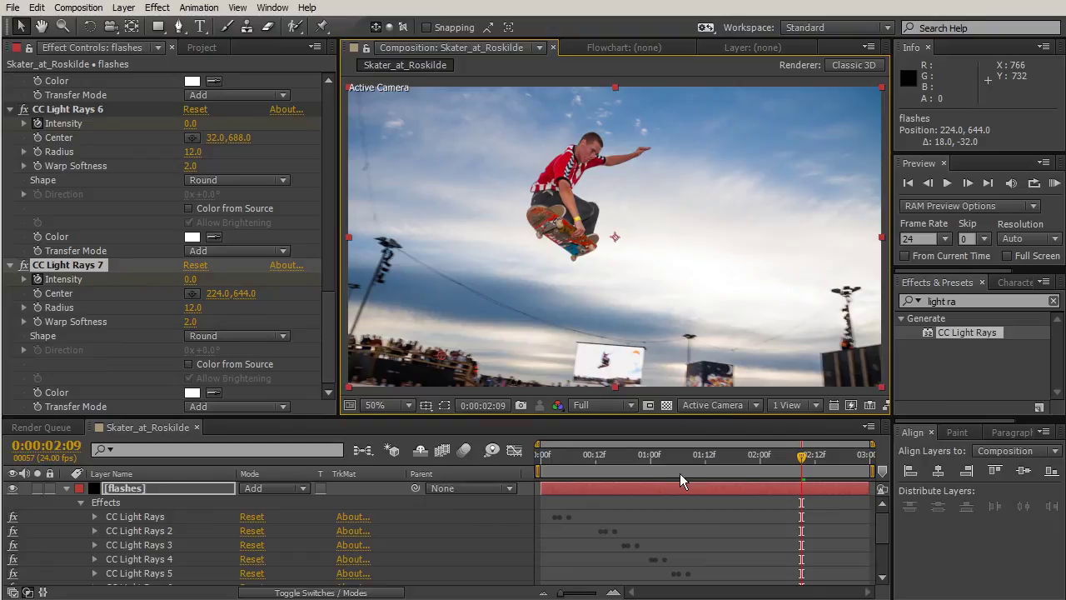
pyautogui.moveTo(790, 456); pyautogui.dragTo(608, 454)
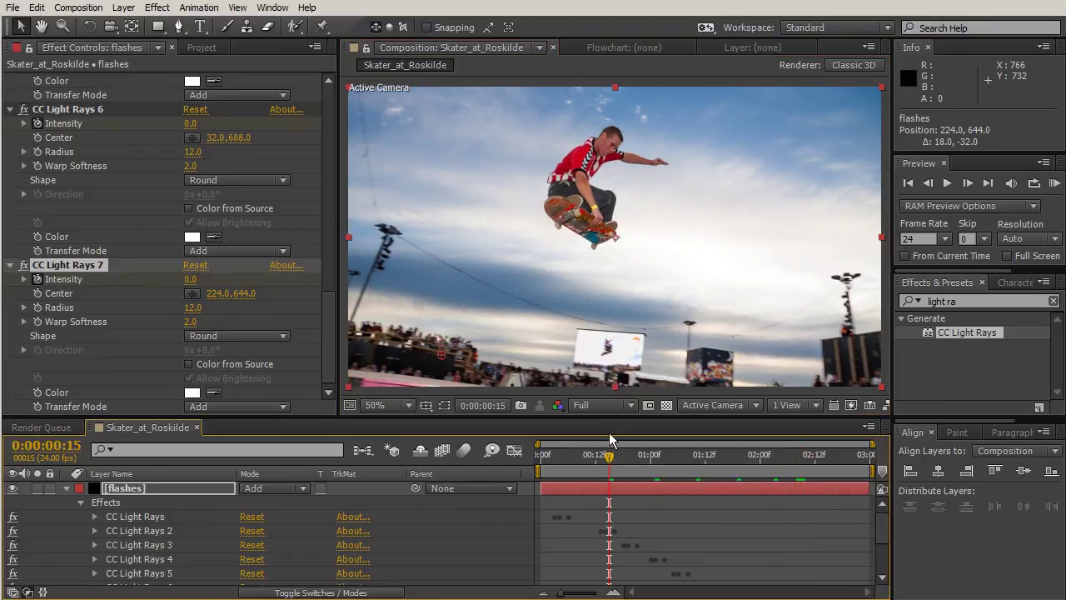